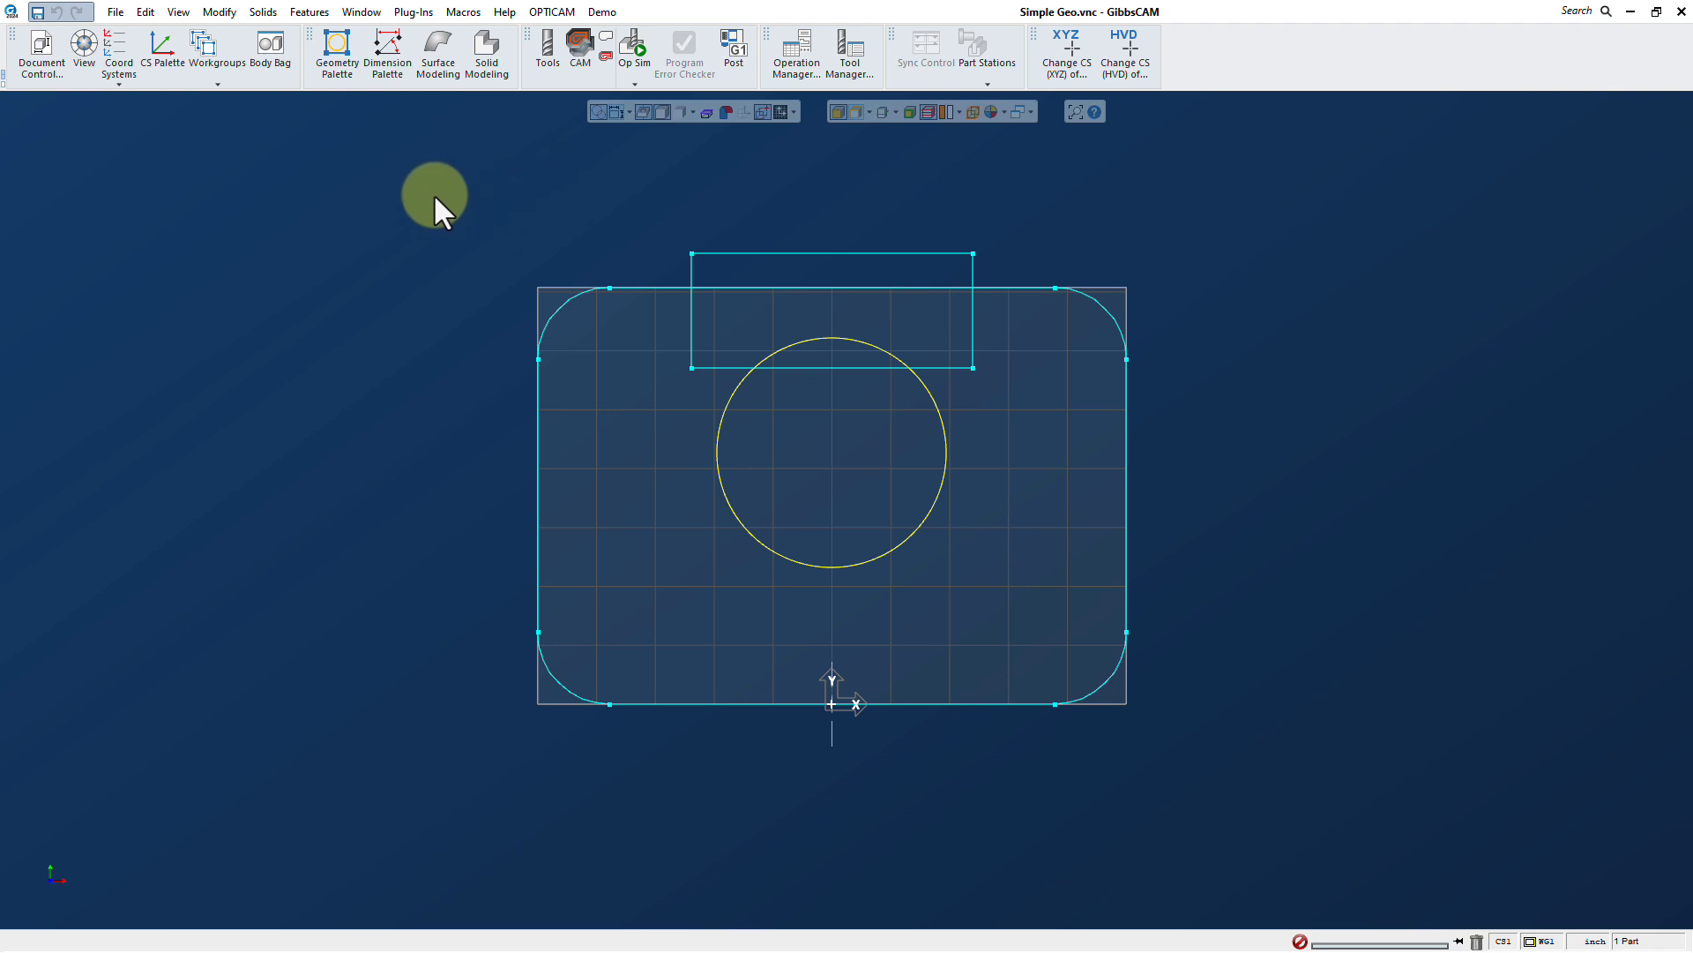
- Subtract the small rectangle at the upper edge from the large rounded rectangle to cut a notch into its outline
click(333, 51)
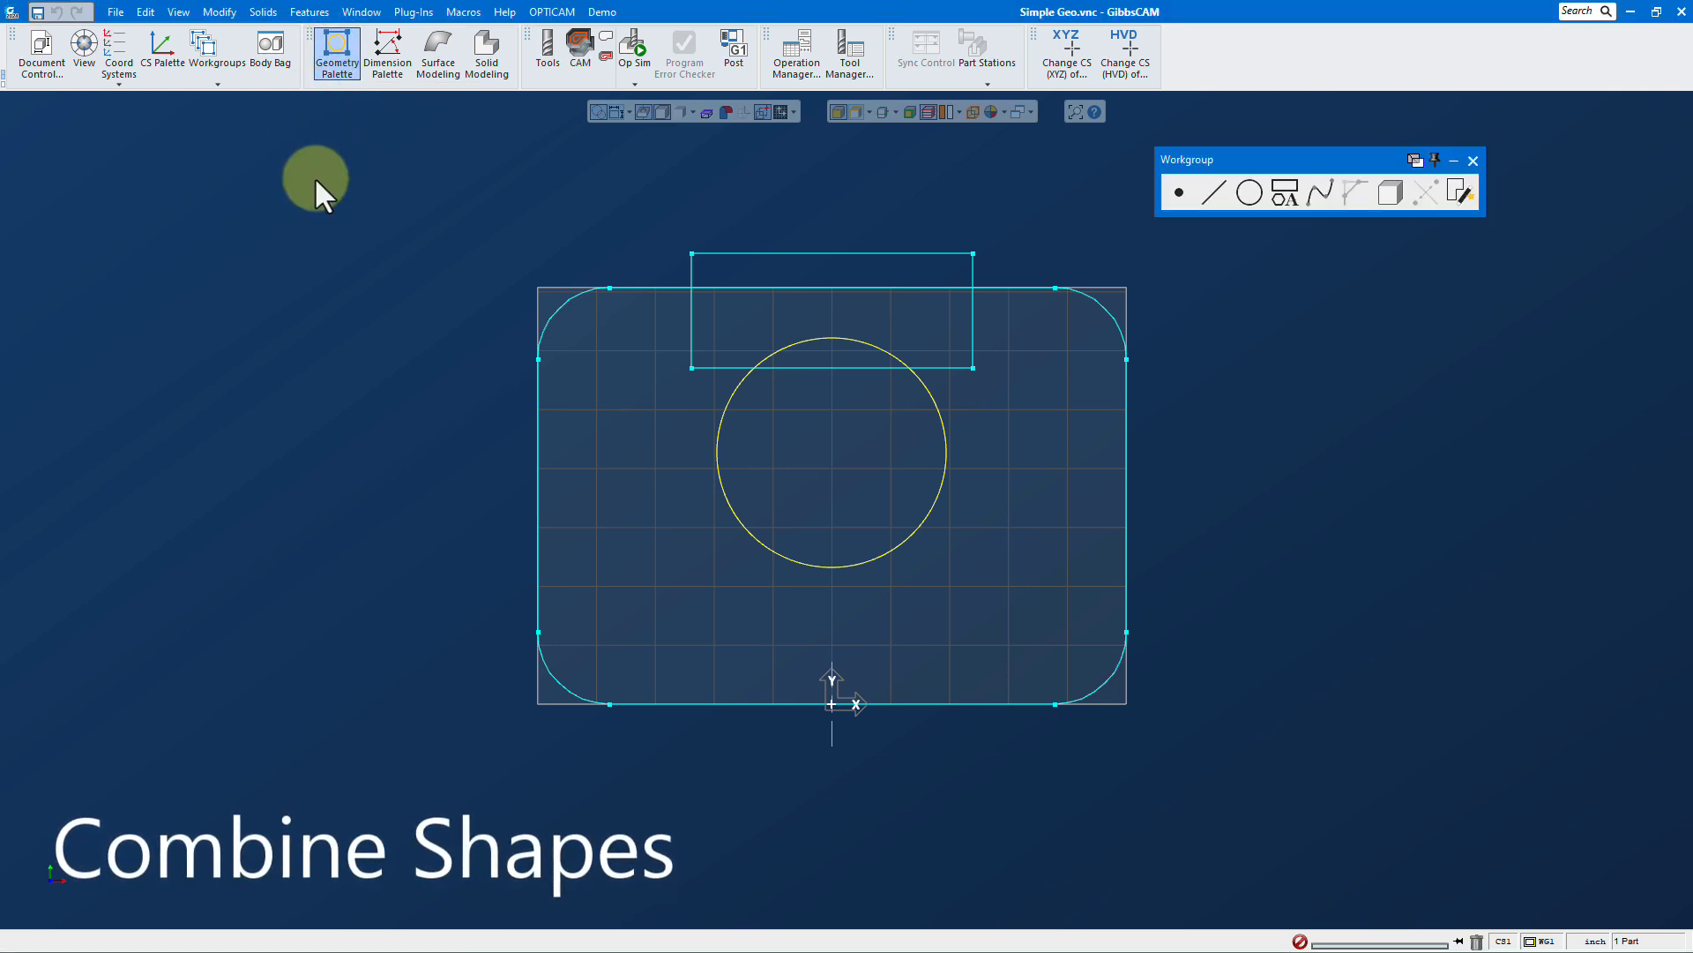
click(1287, 194)
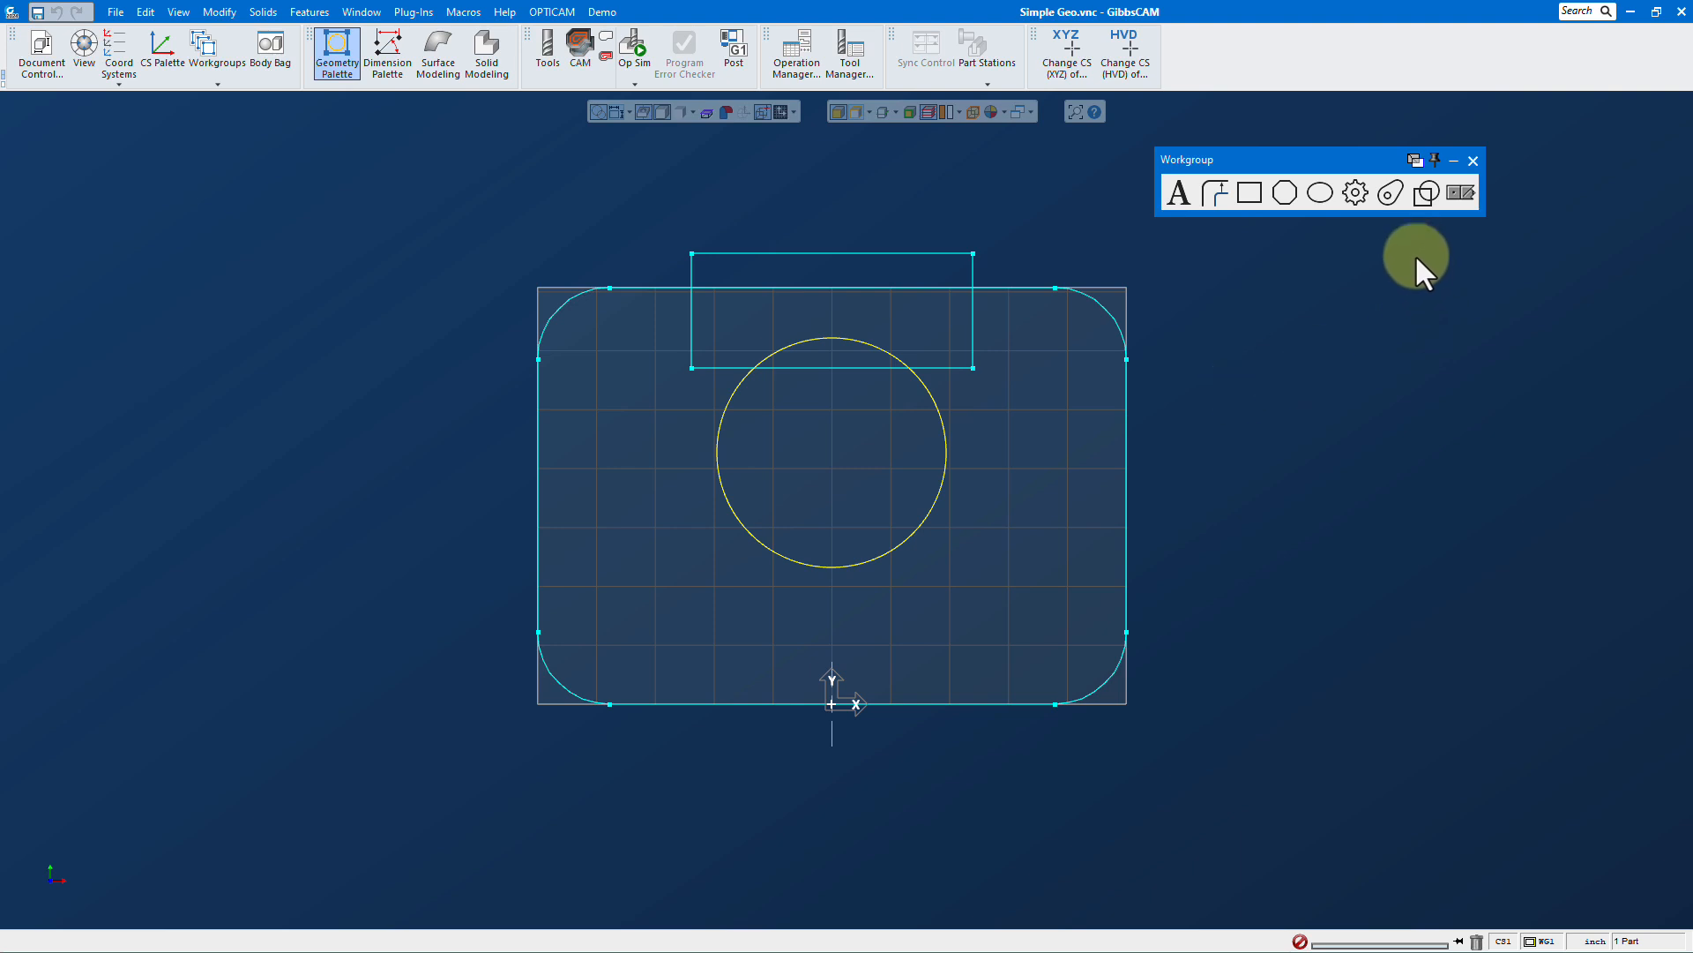
click(1426, 196)
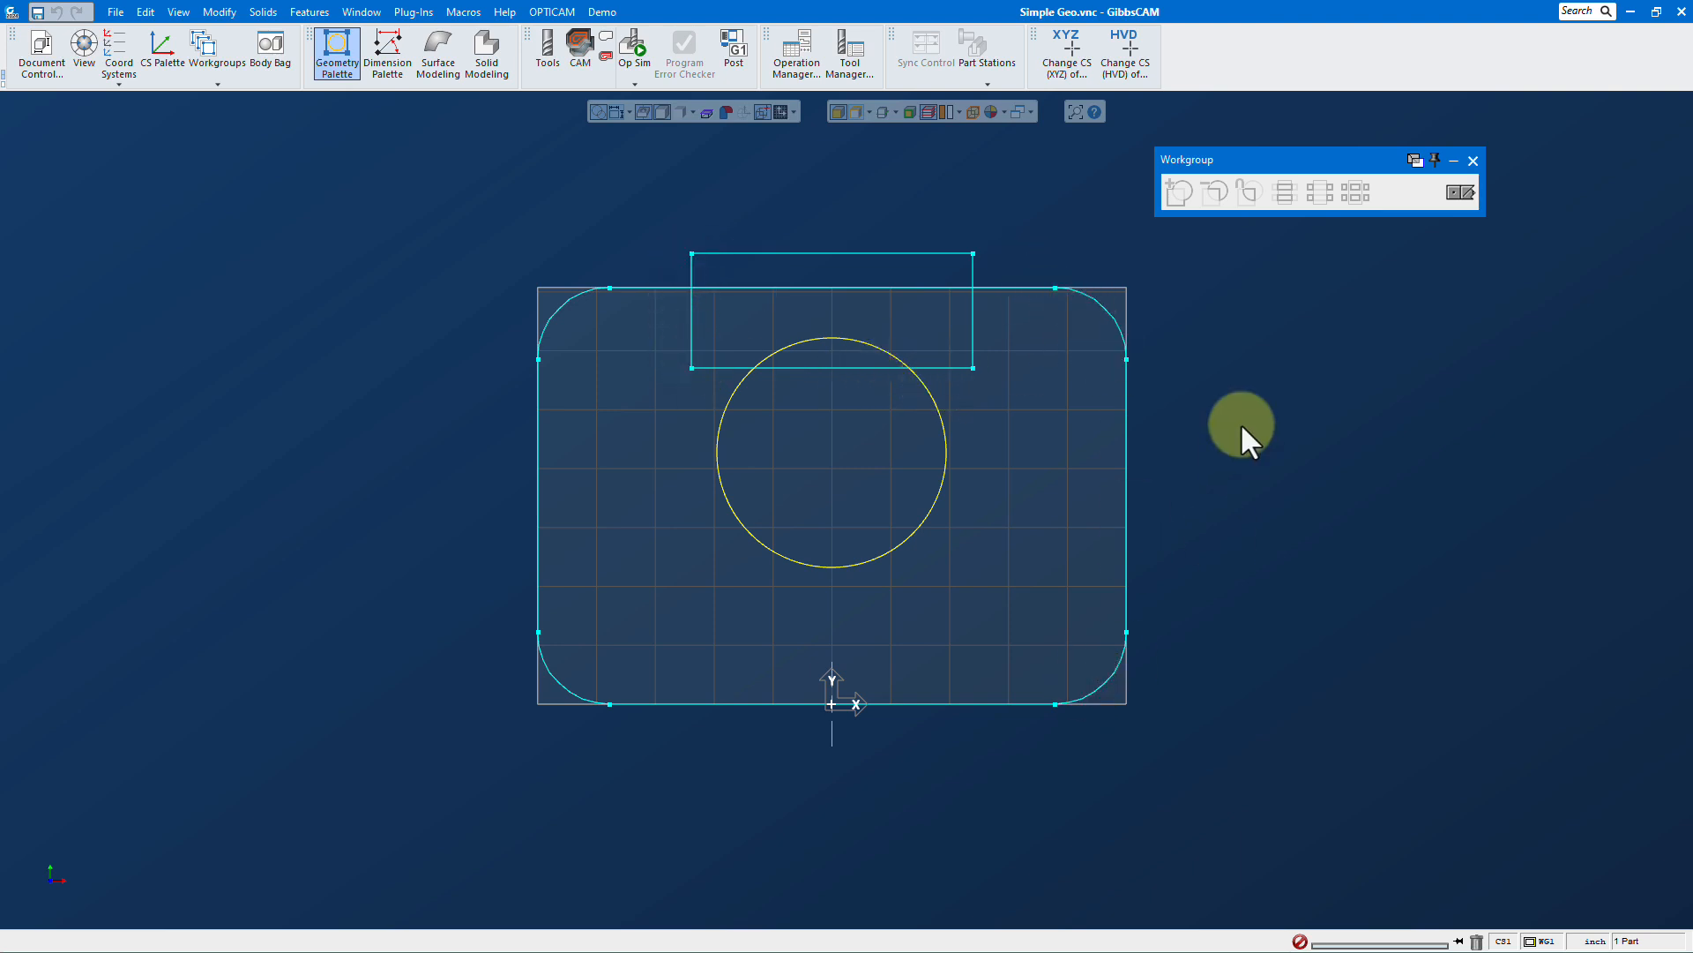
click(1109, 314)
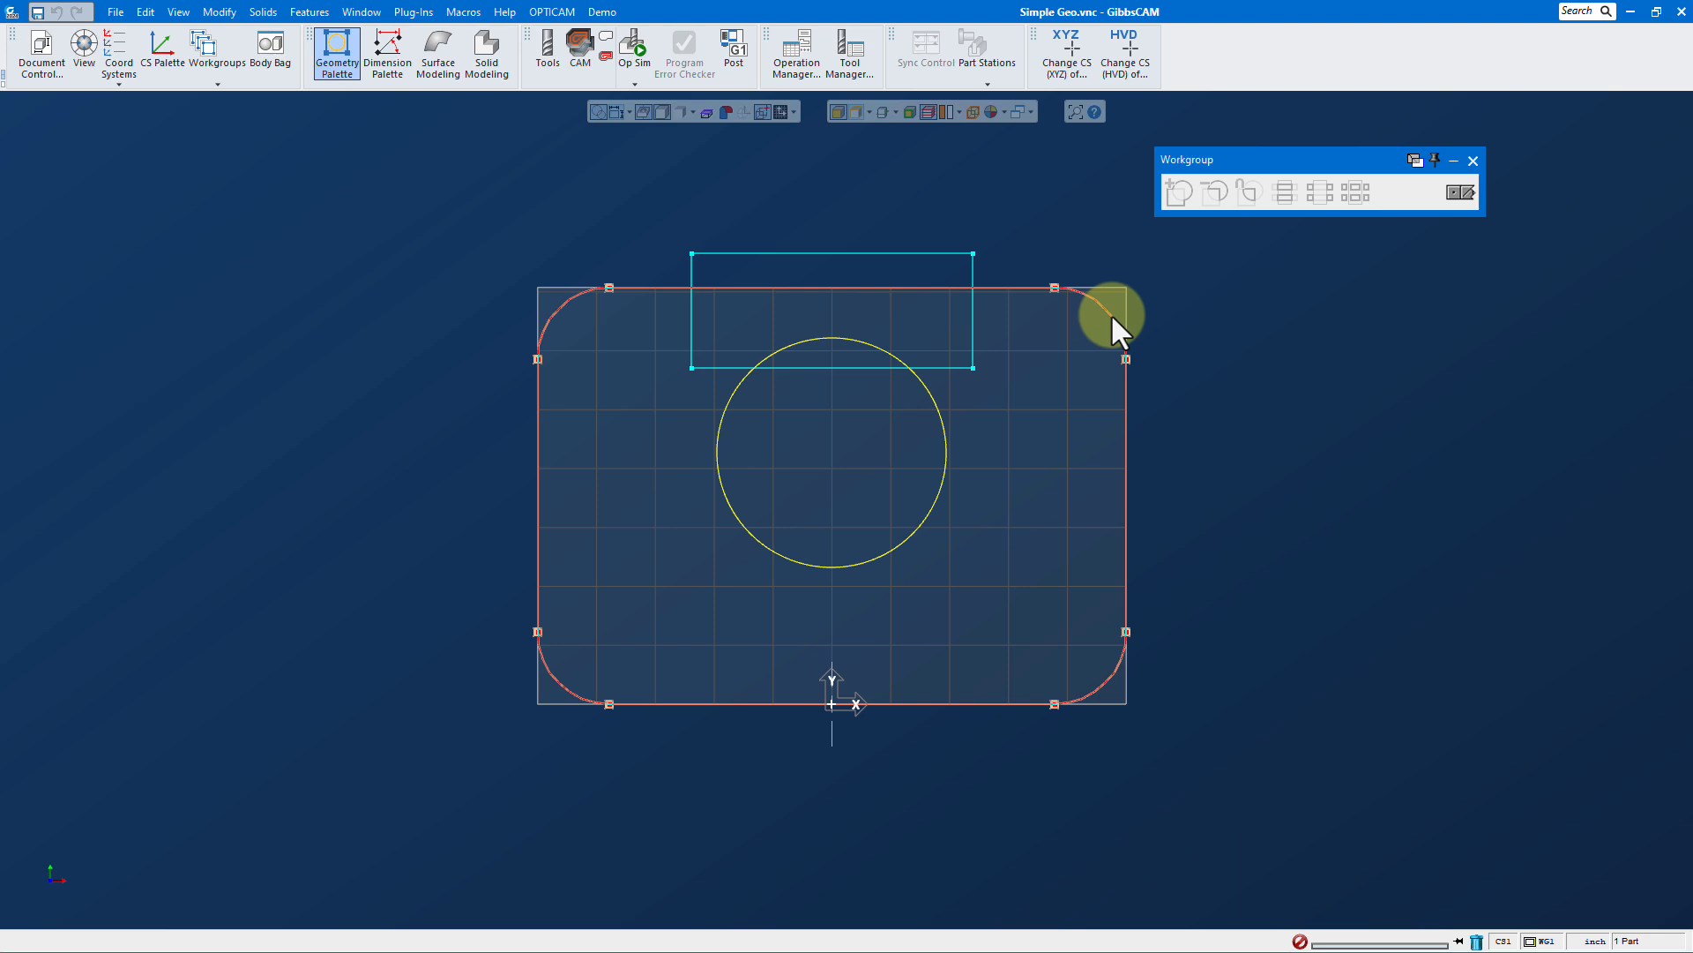
shift+click(963, 366)
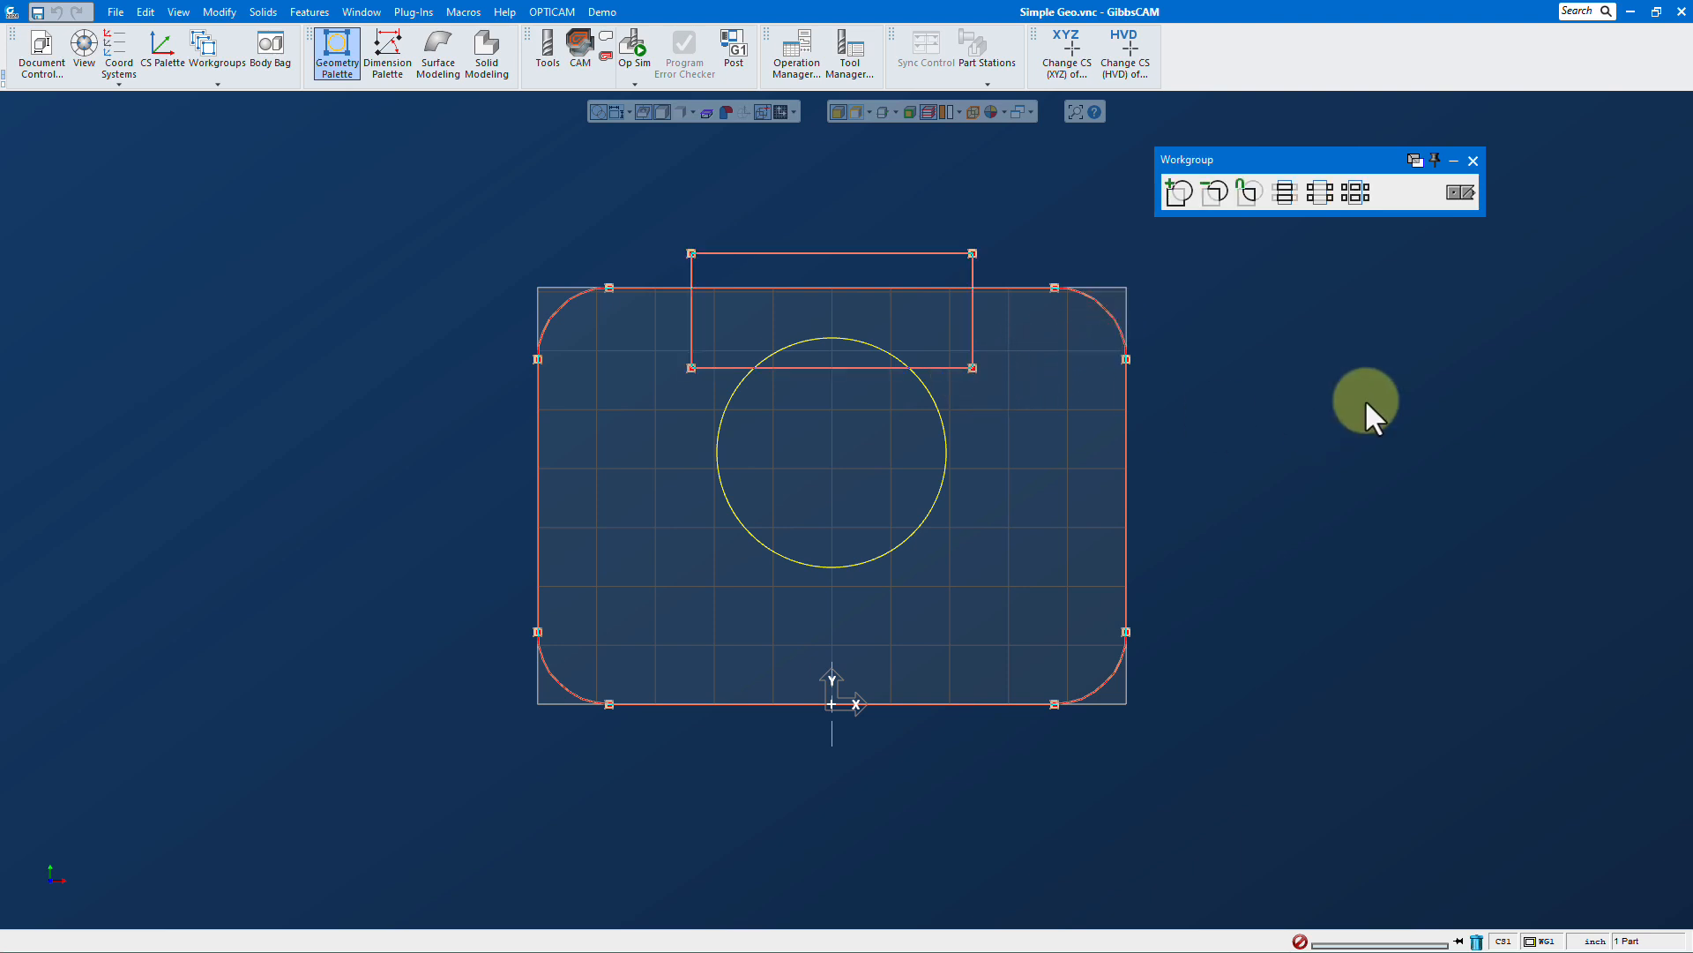
click(1217, 193)
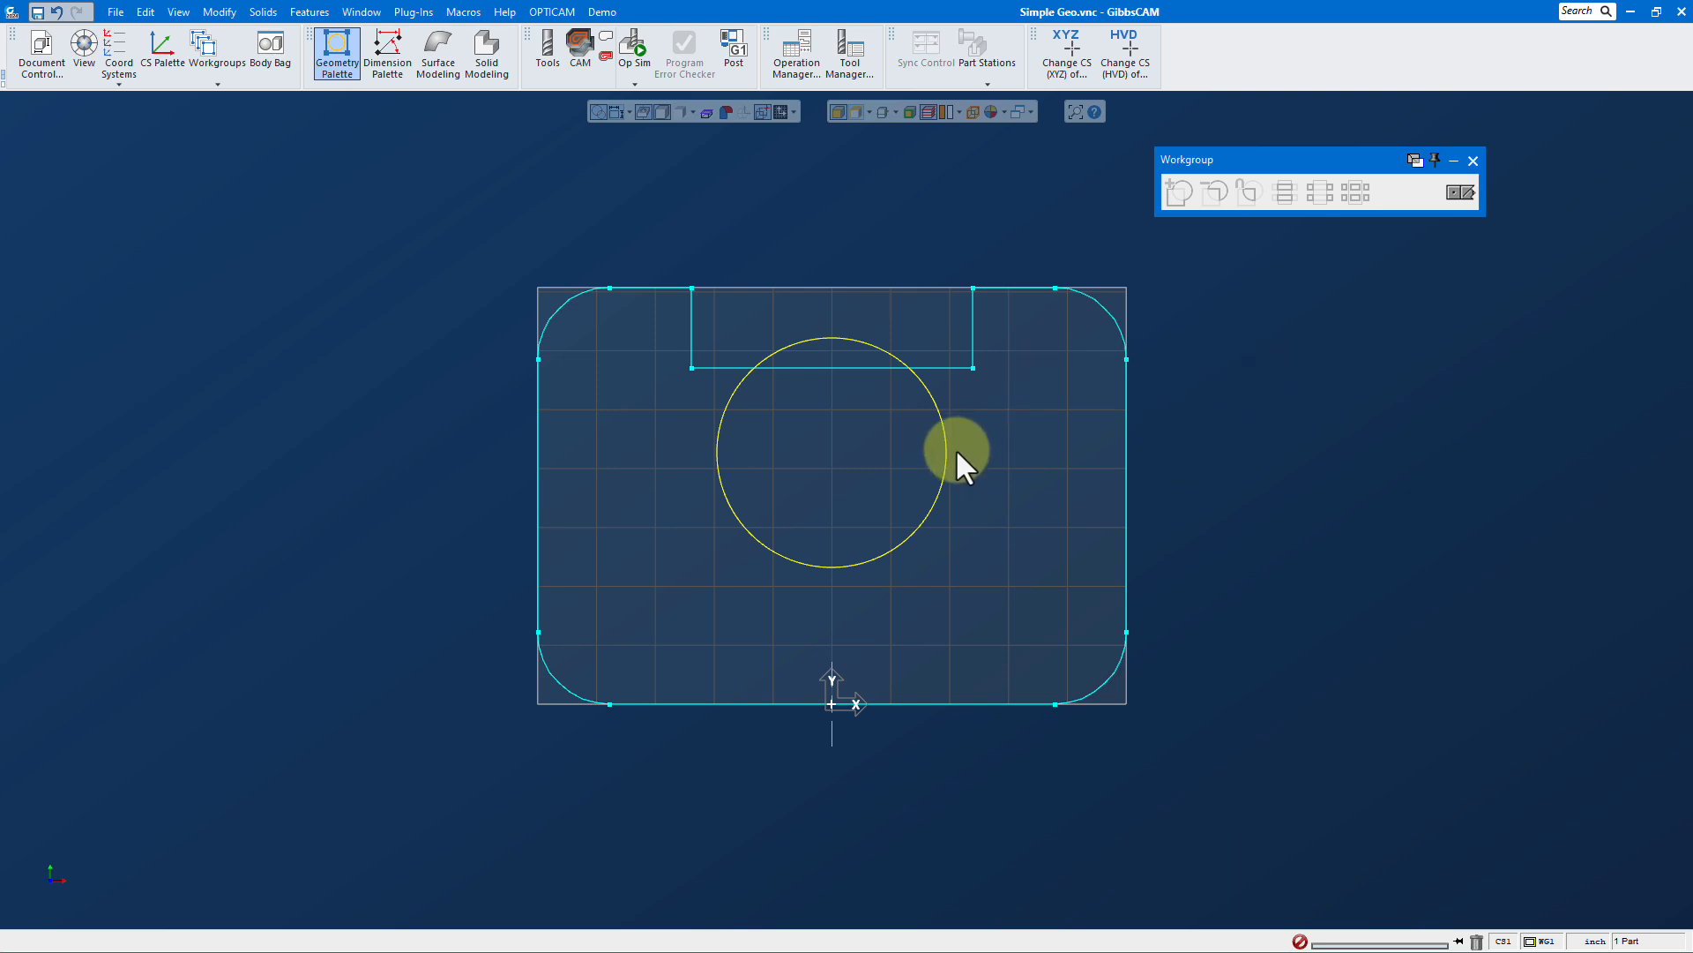
- Combine the circle with the notched outline by adding the two shapes into one closed contour
double_click(1122, 333)
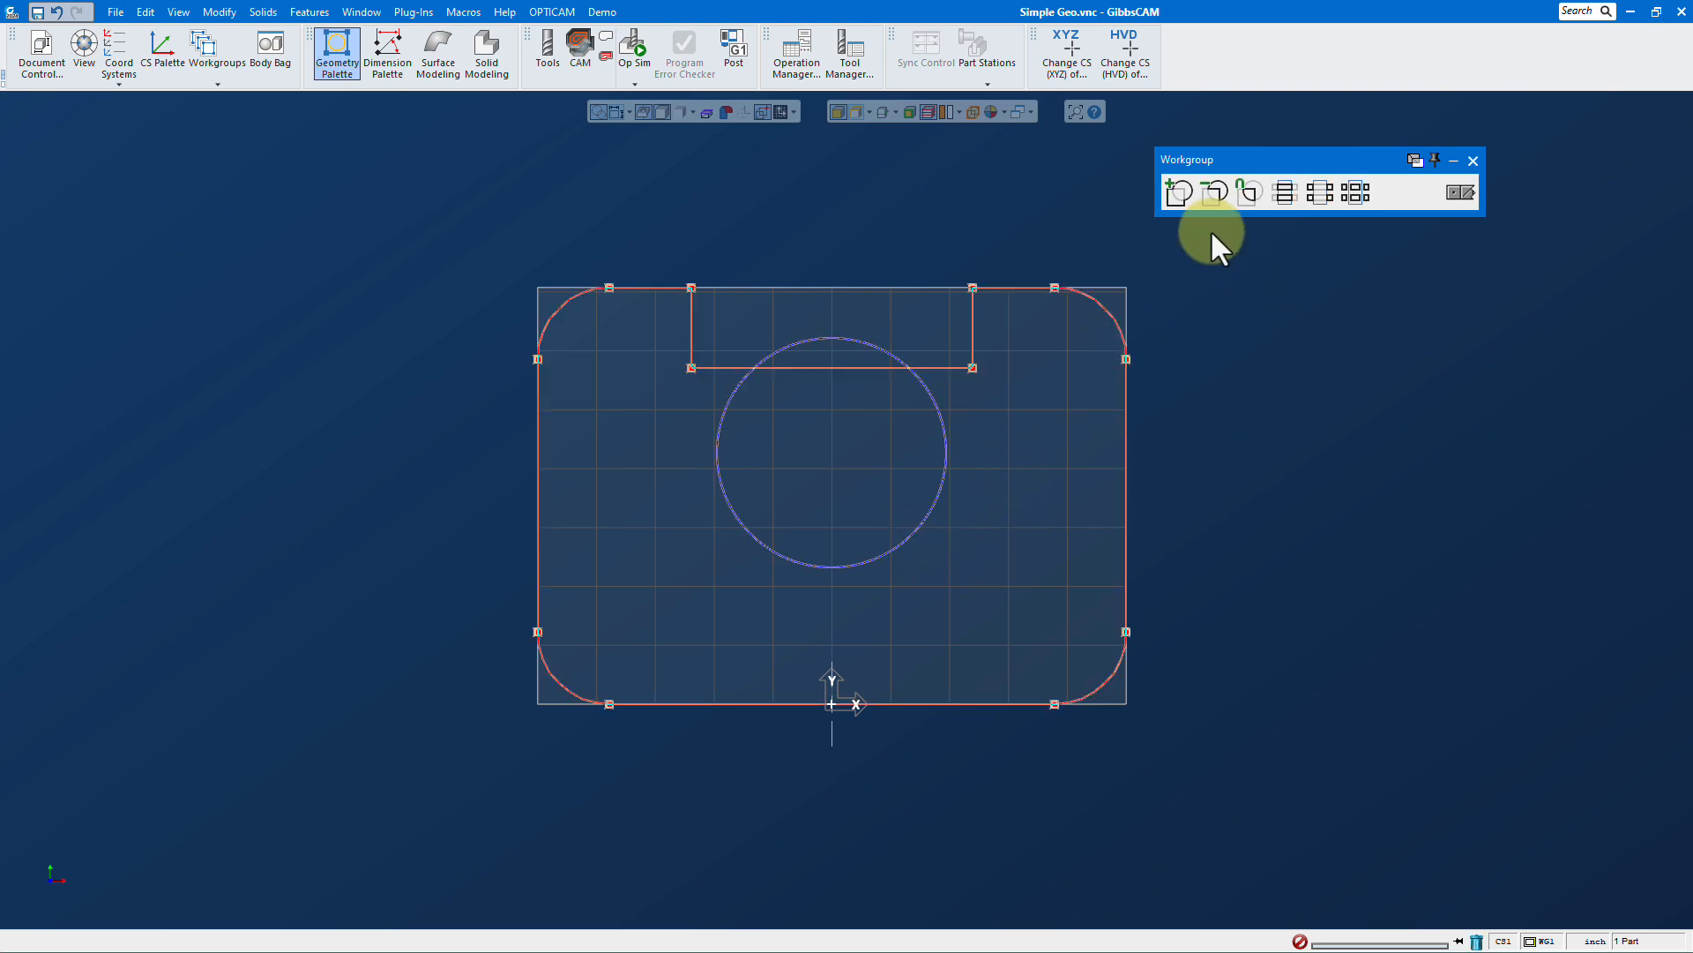
click(1181, 192)
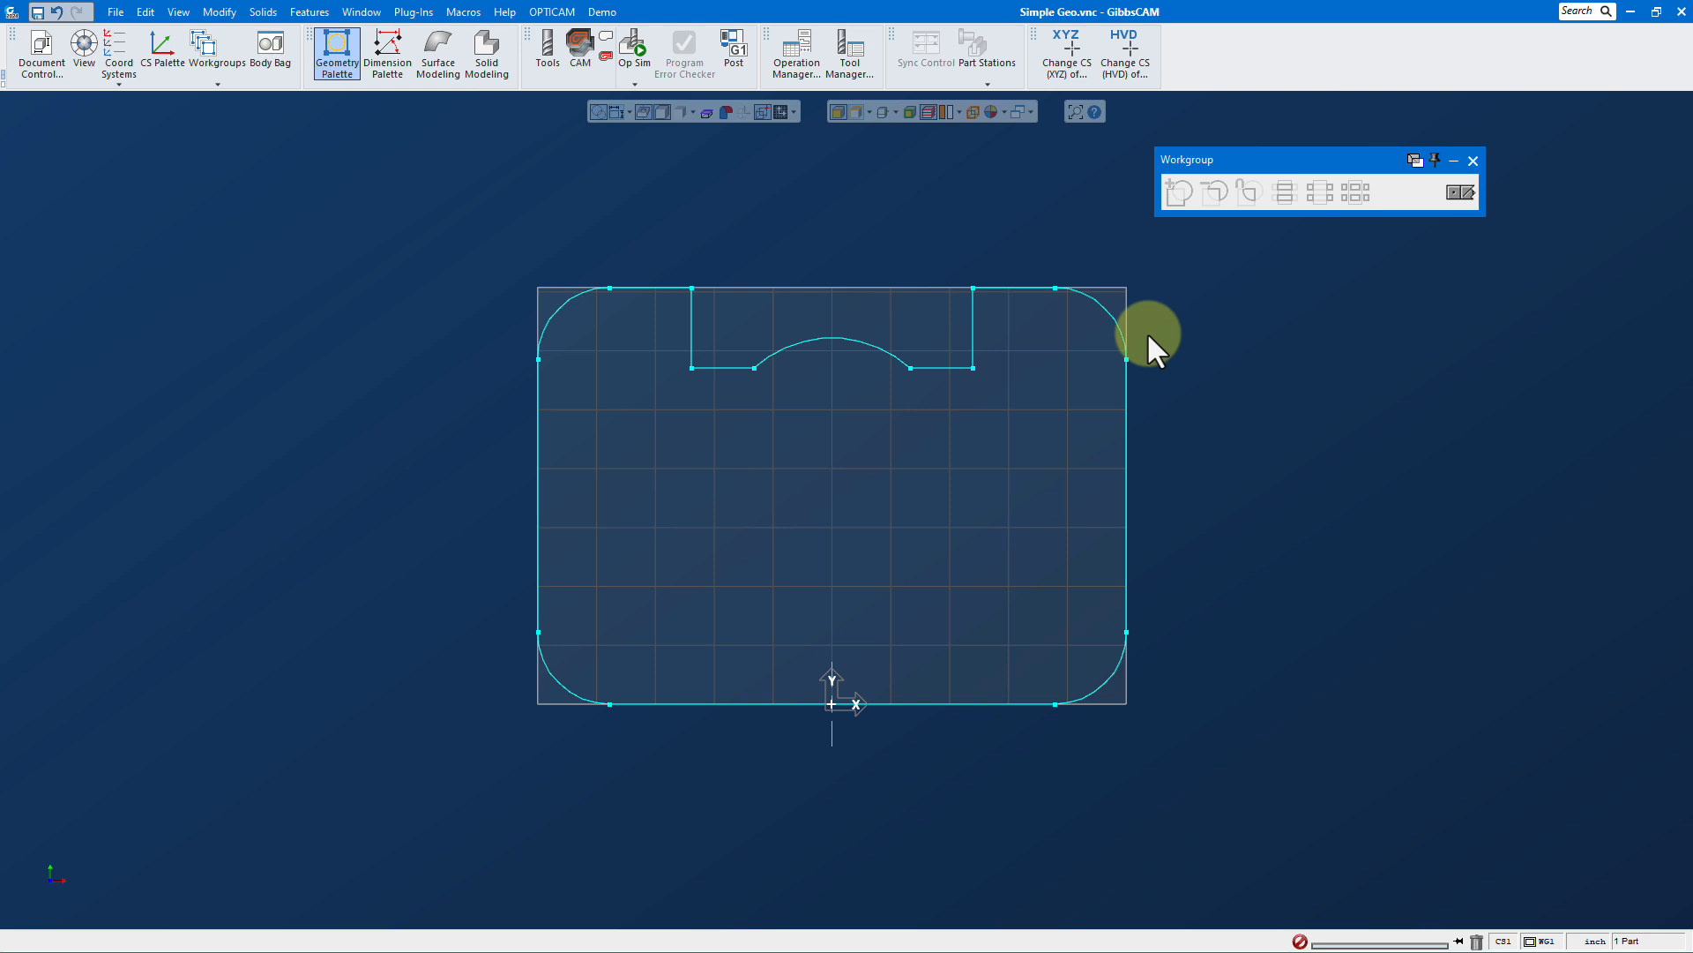
click(1461, 192)
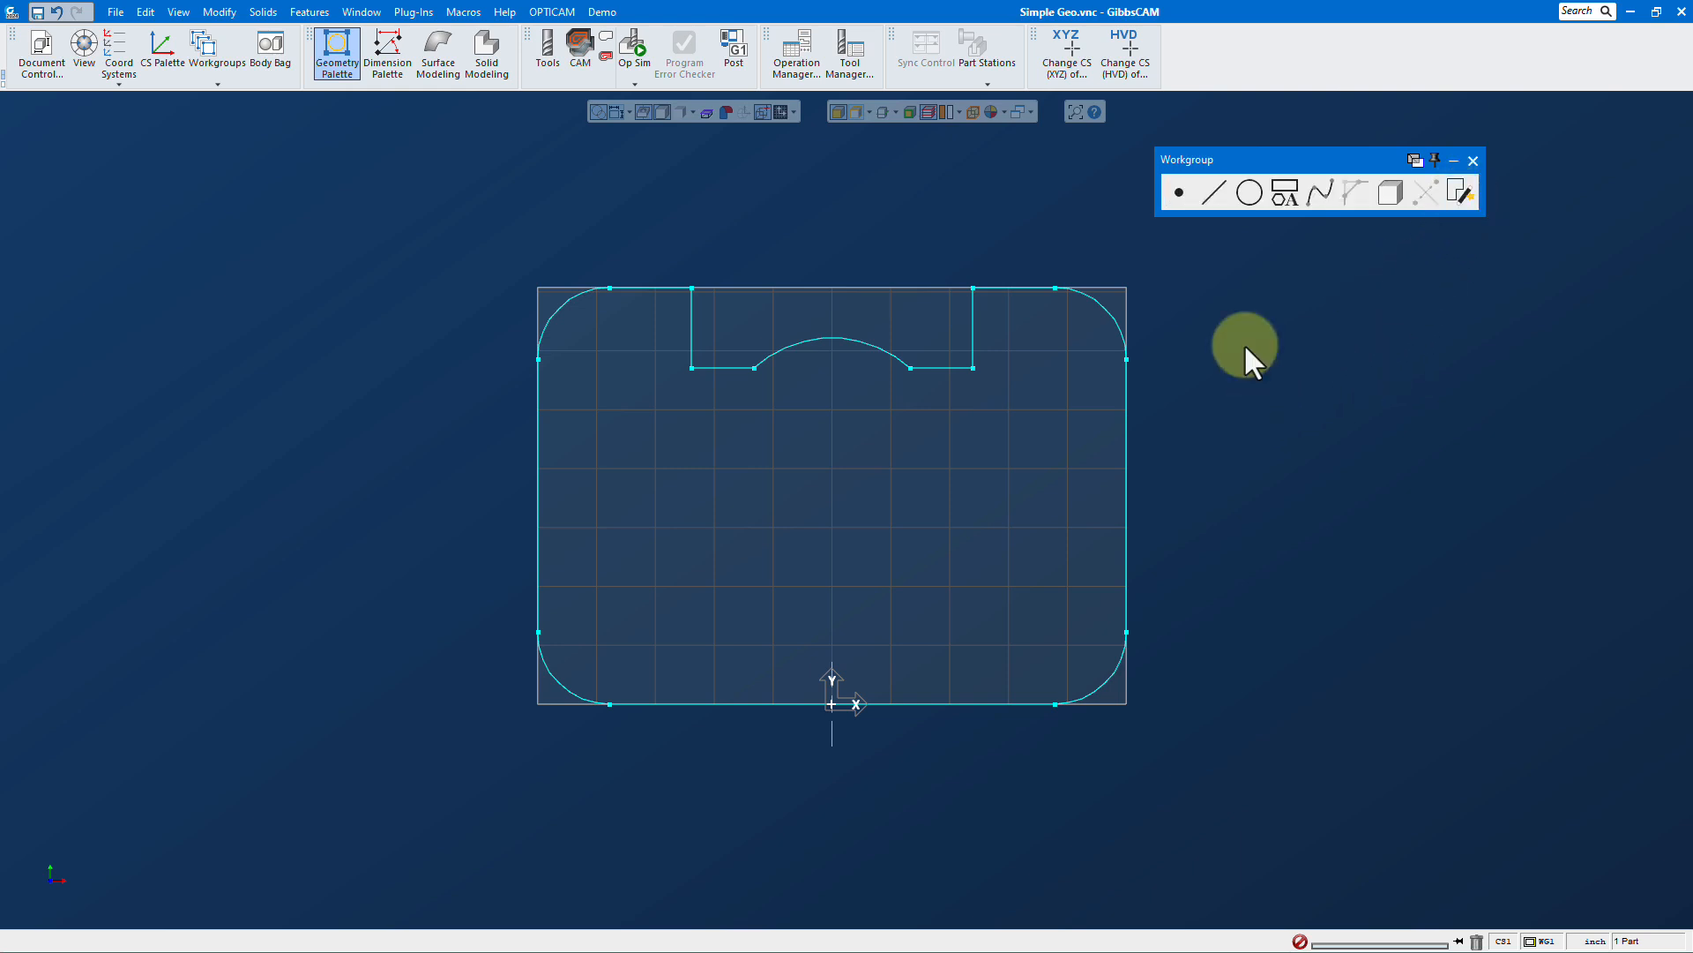
- Sketch a slanted freehand line across the middle of the outline, extending slightly beyond both side edges
click(1214, 192)
click(1402, 192)
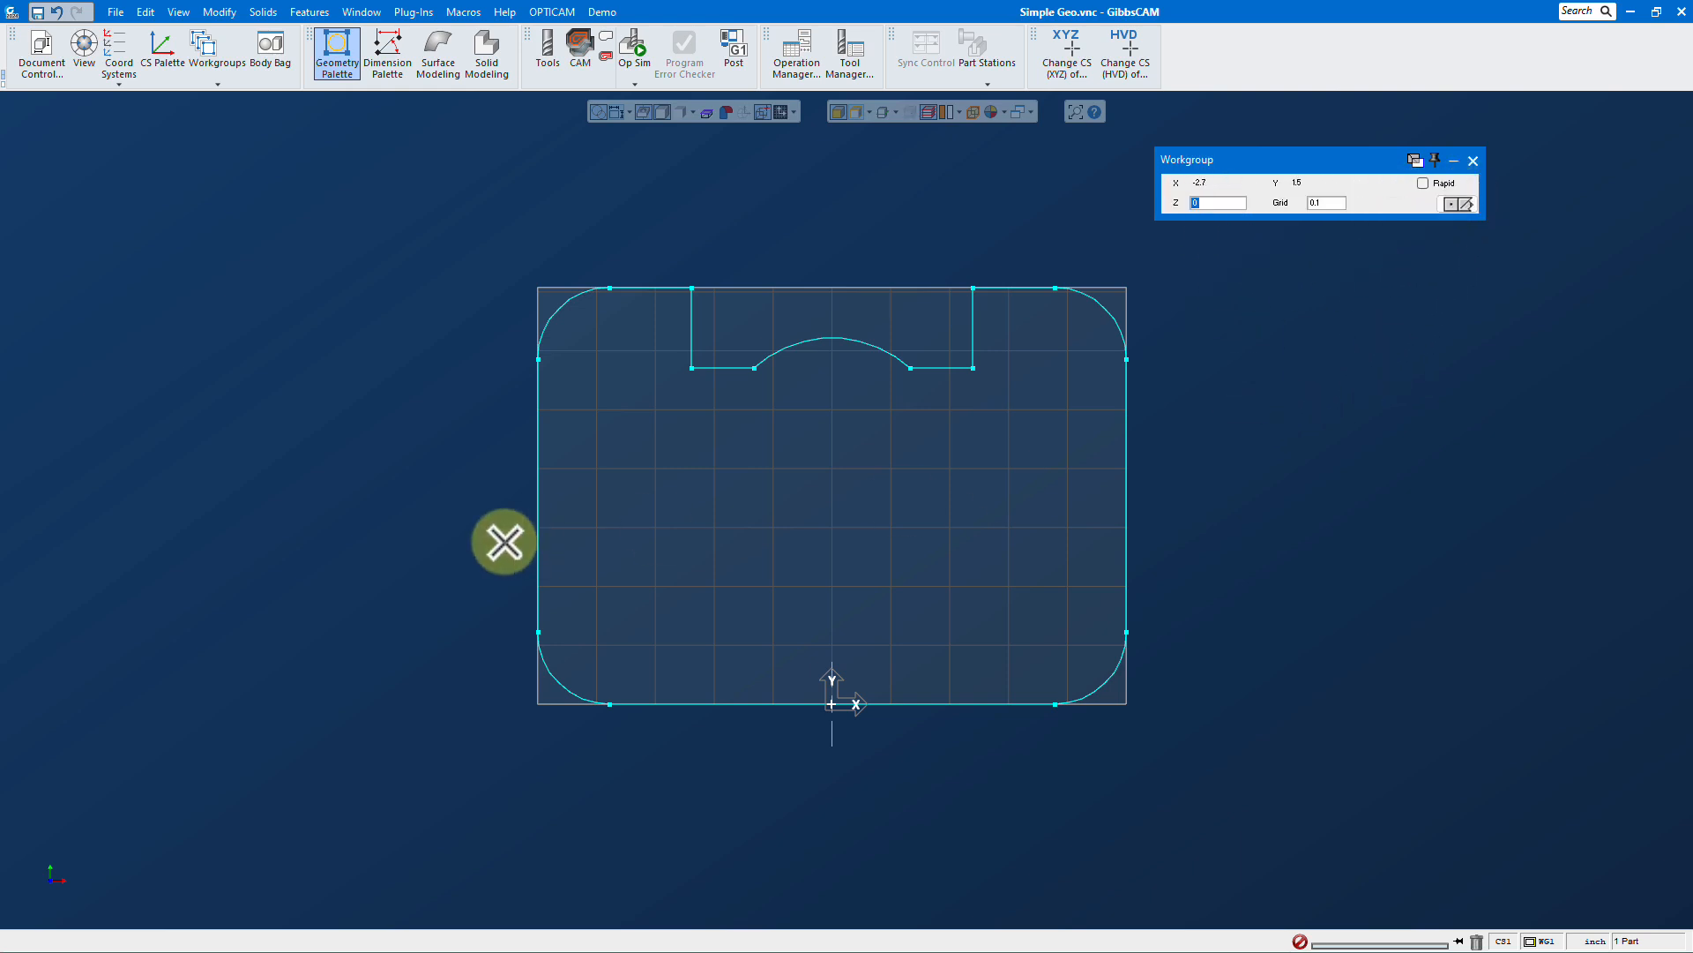
click(476, 555)
click(1178, 440)
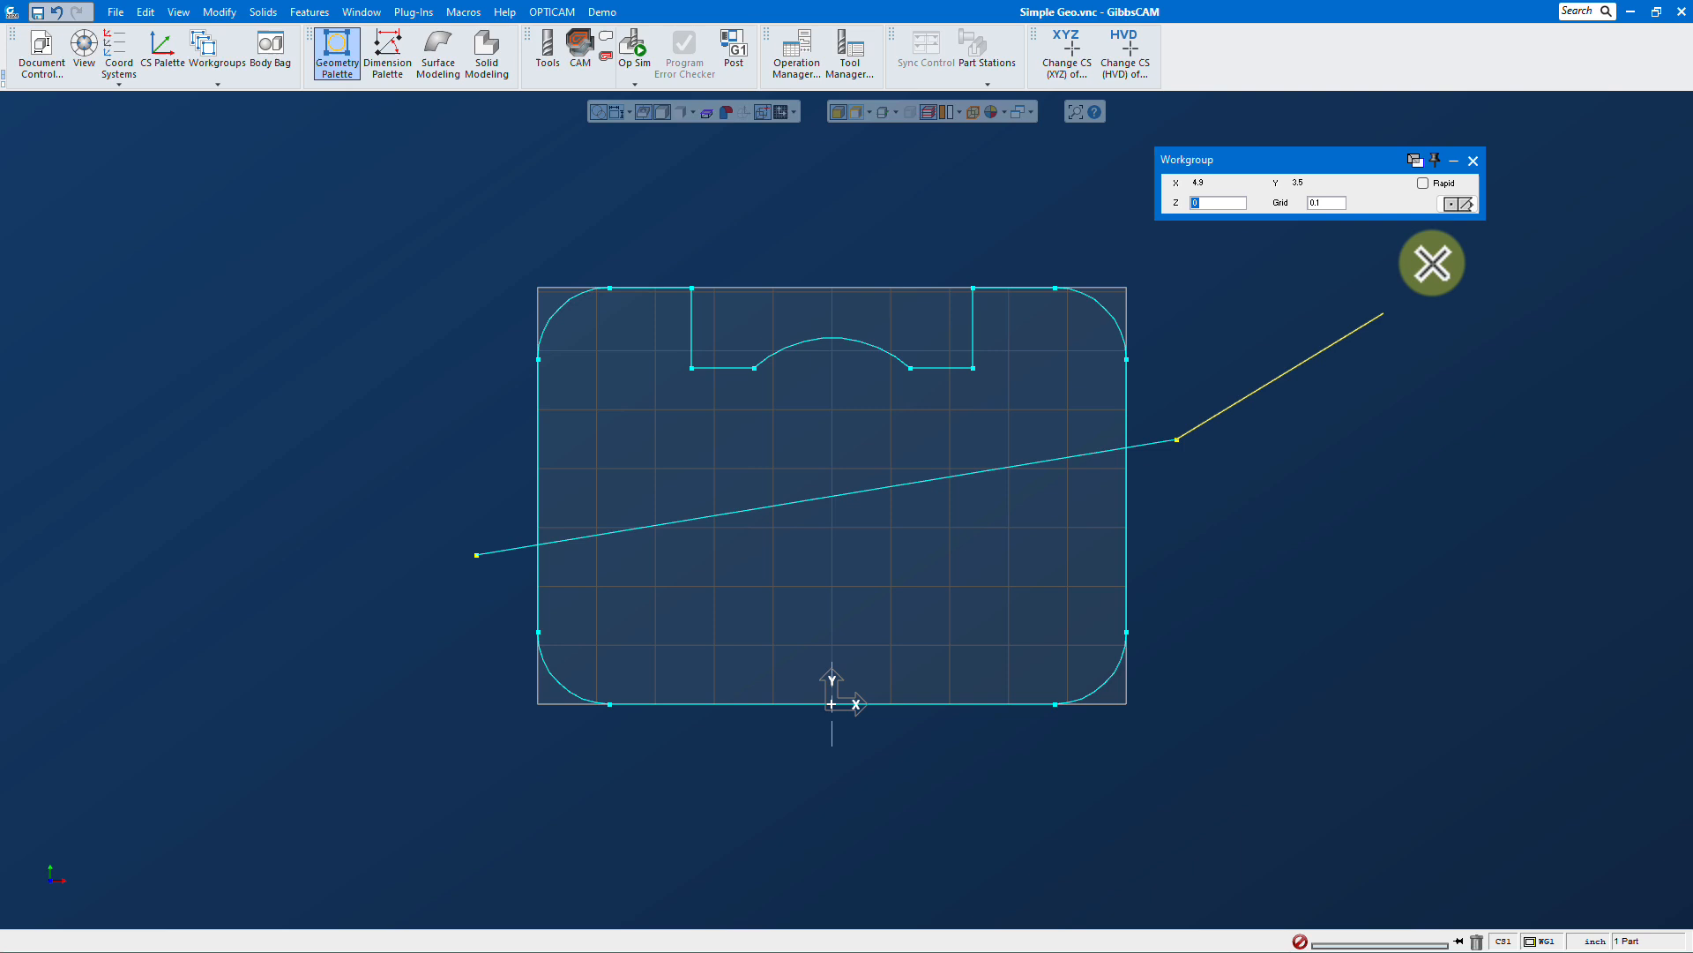
click(1457, 203)
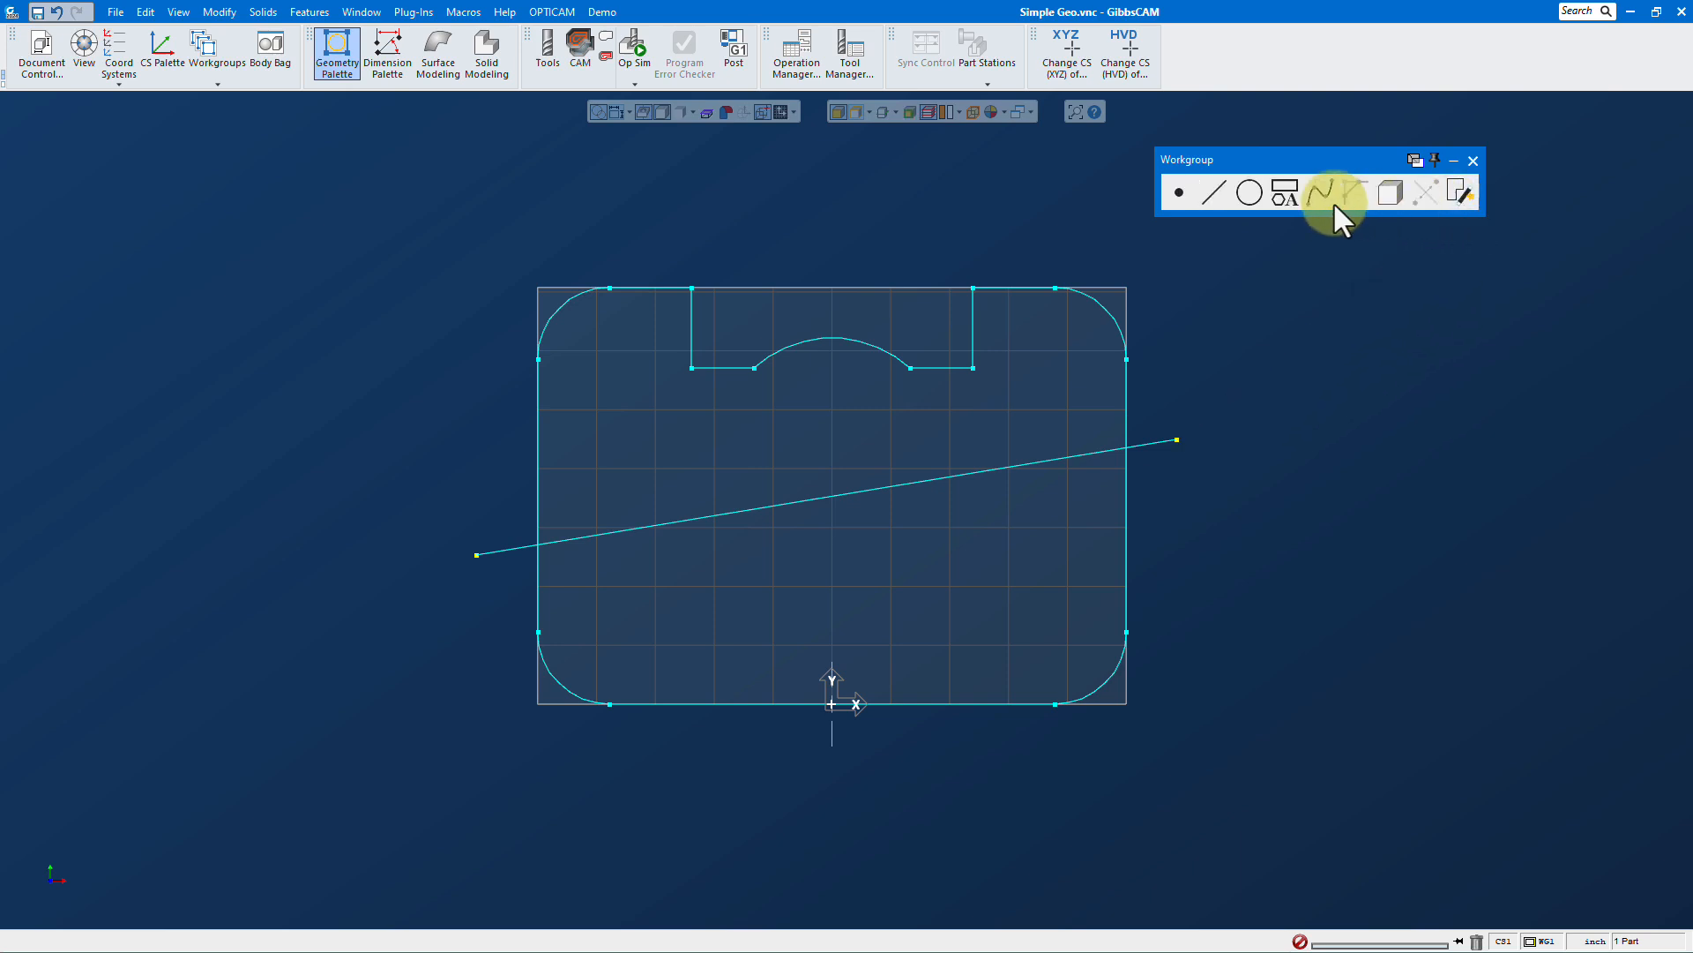
- Trim the slanted line against the outline, keeping only the portion inside it, and undo the trim
click(1284, 194)
click(1427, 194)
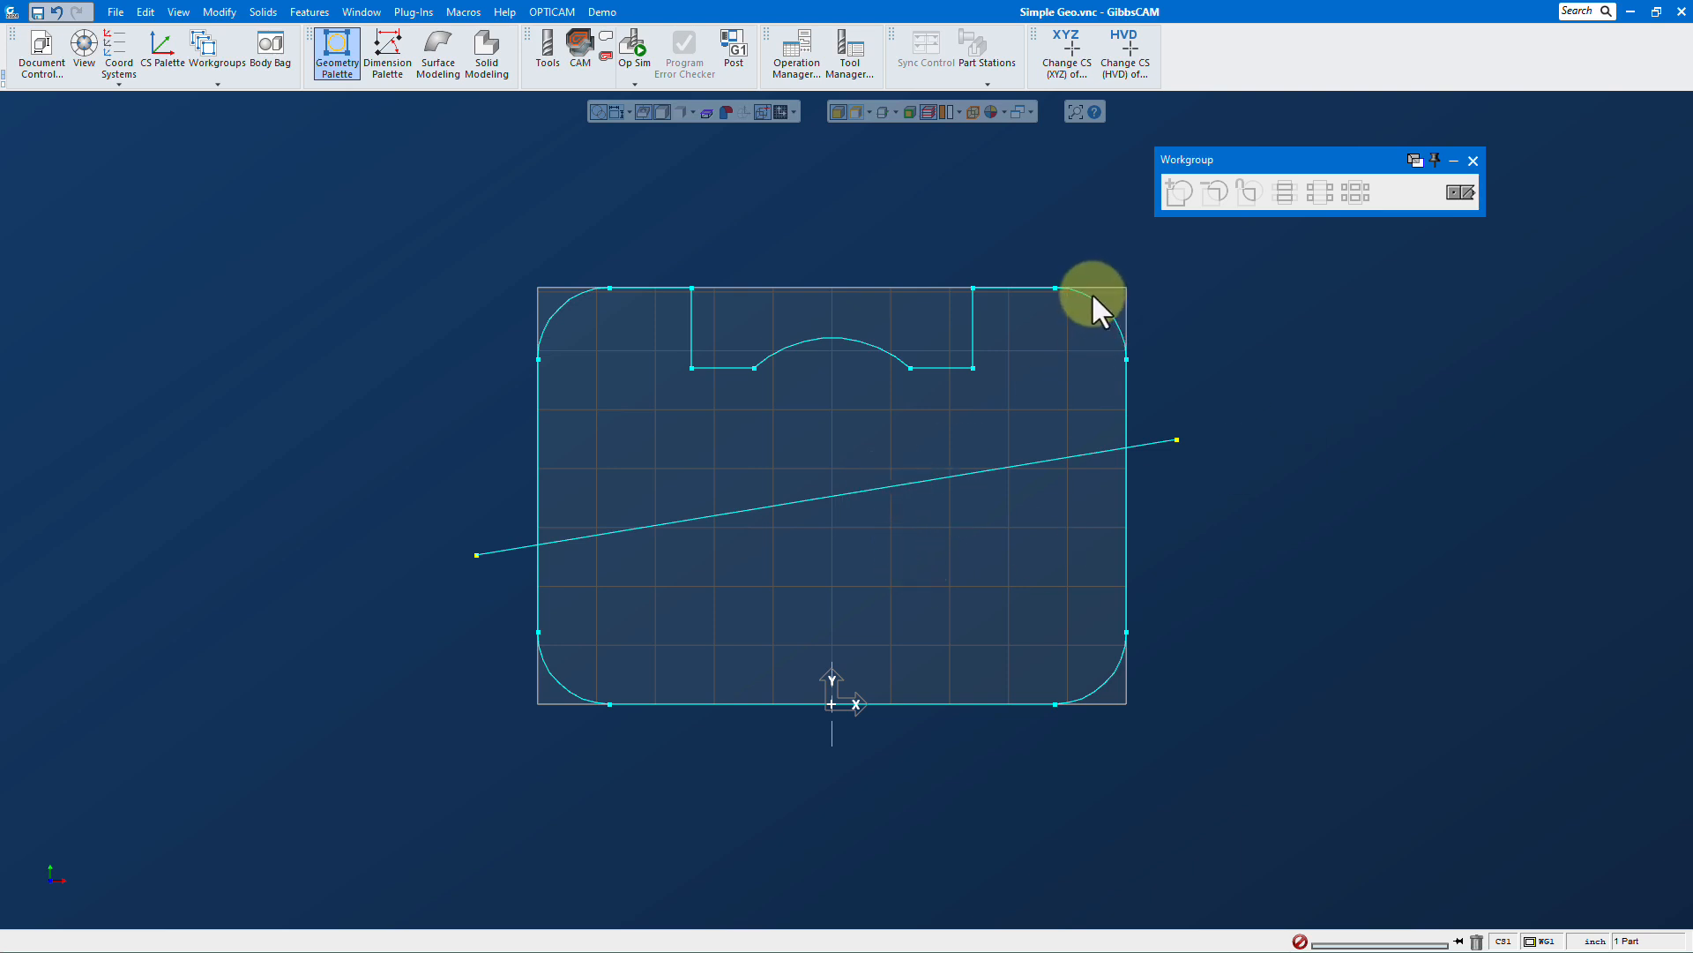
double_click(1126, 515)
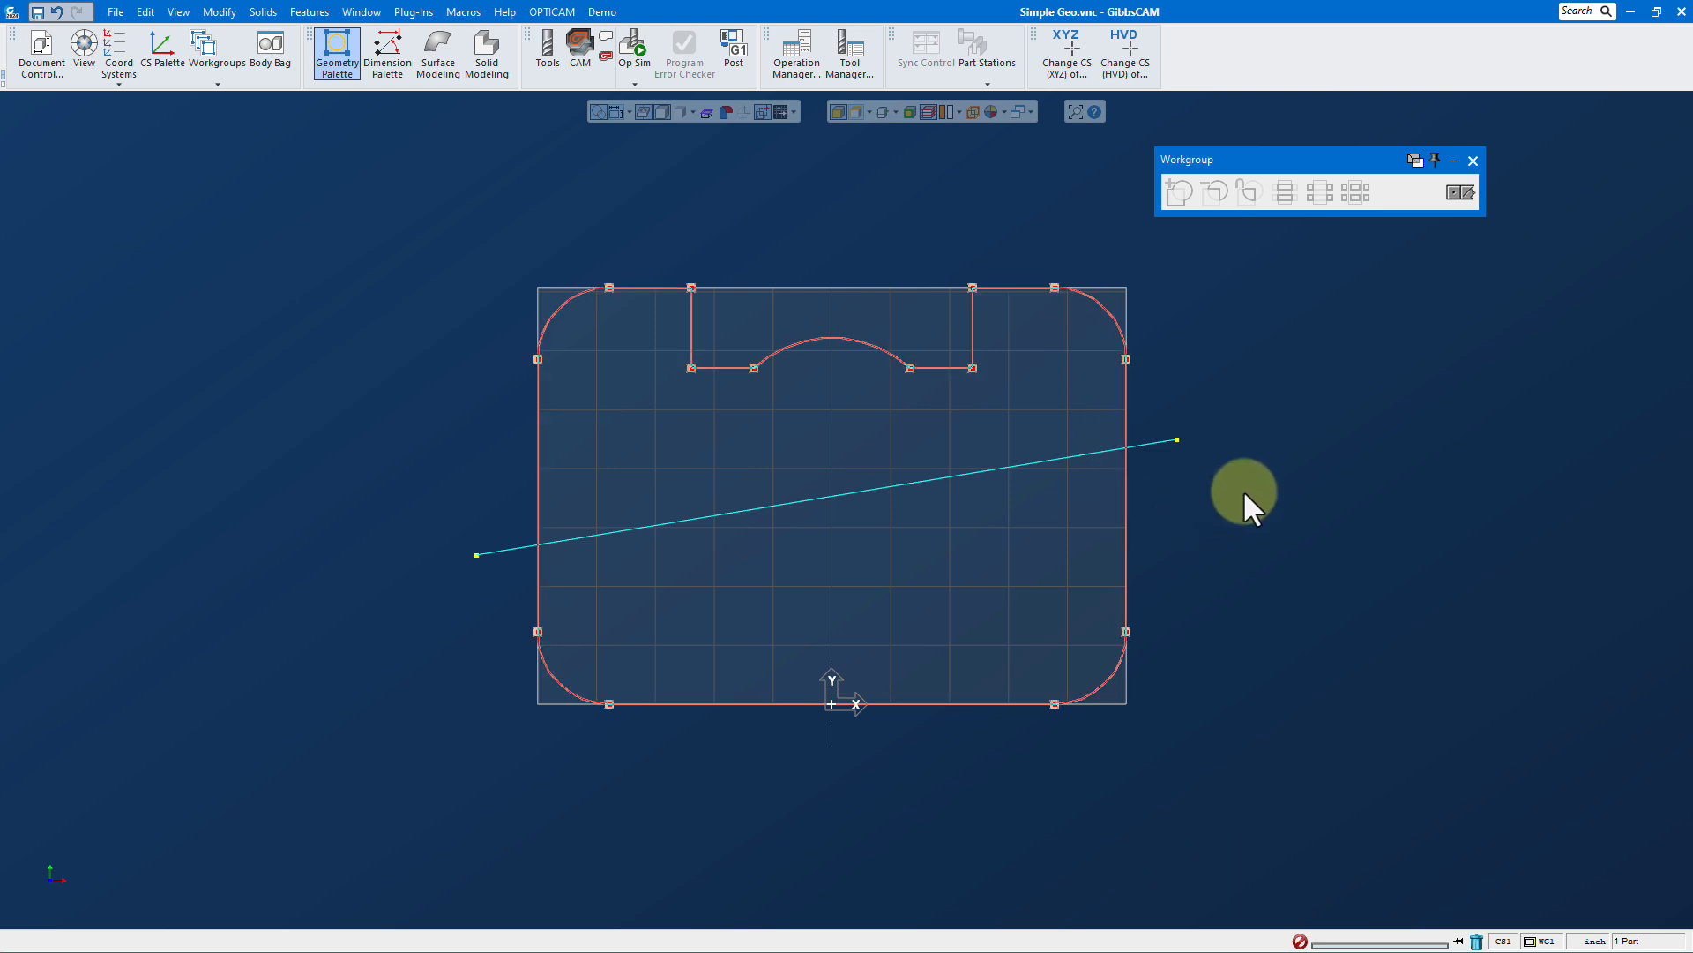
shift+click(1076, 453)
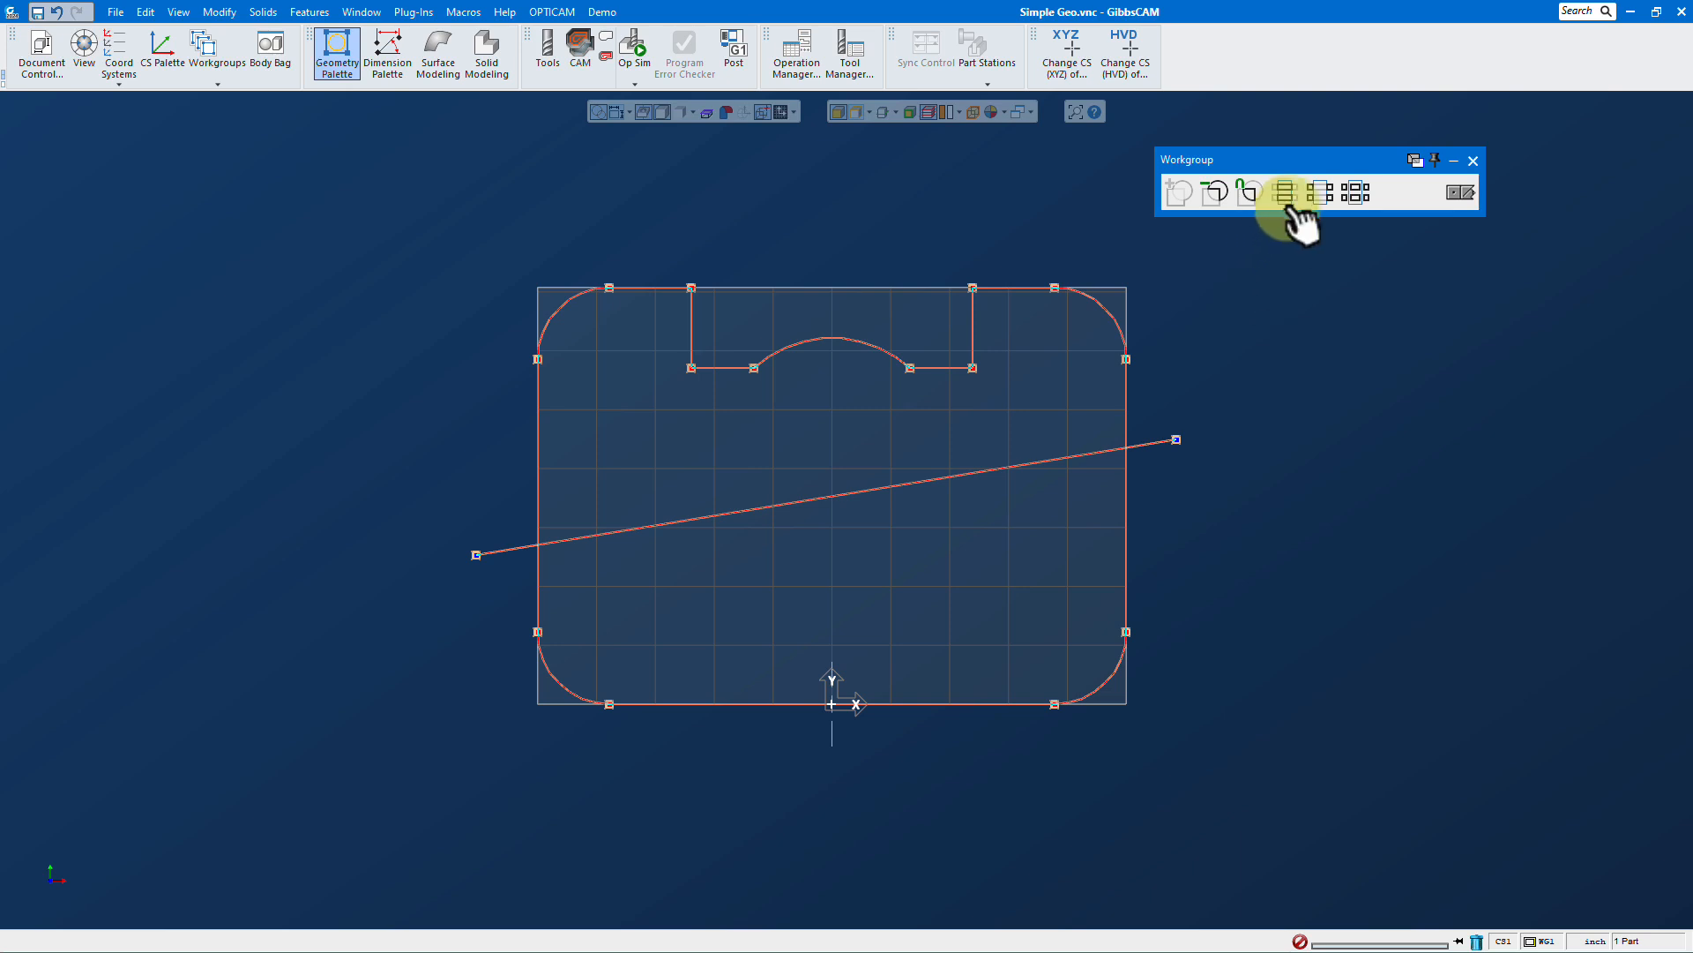
click(1288, 194)
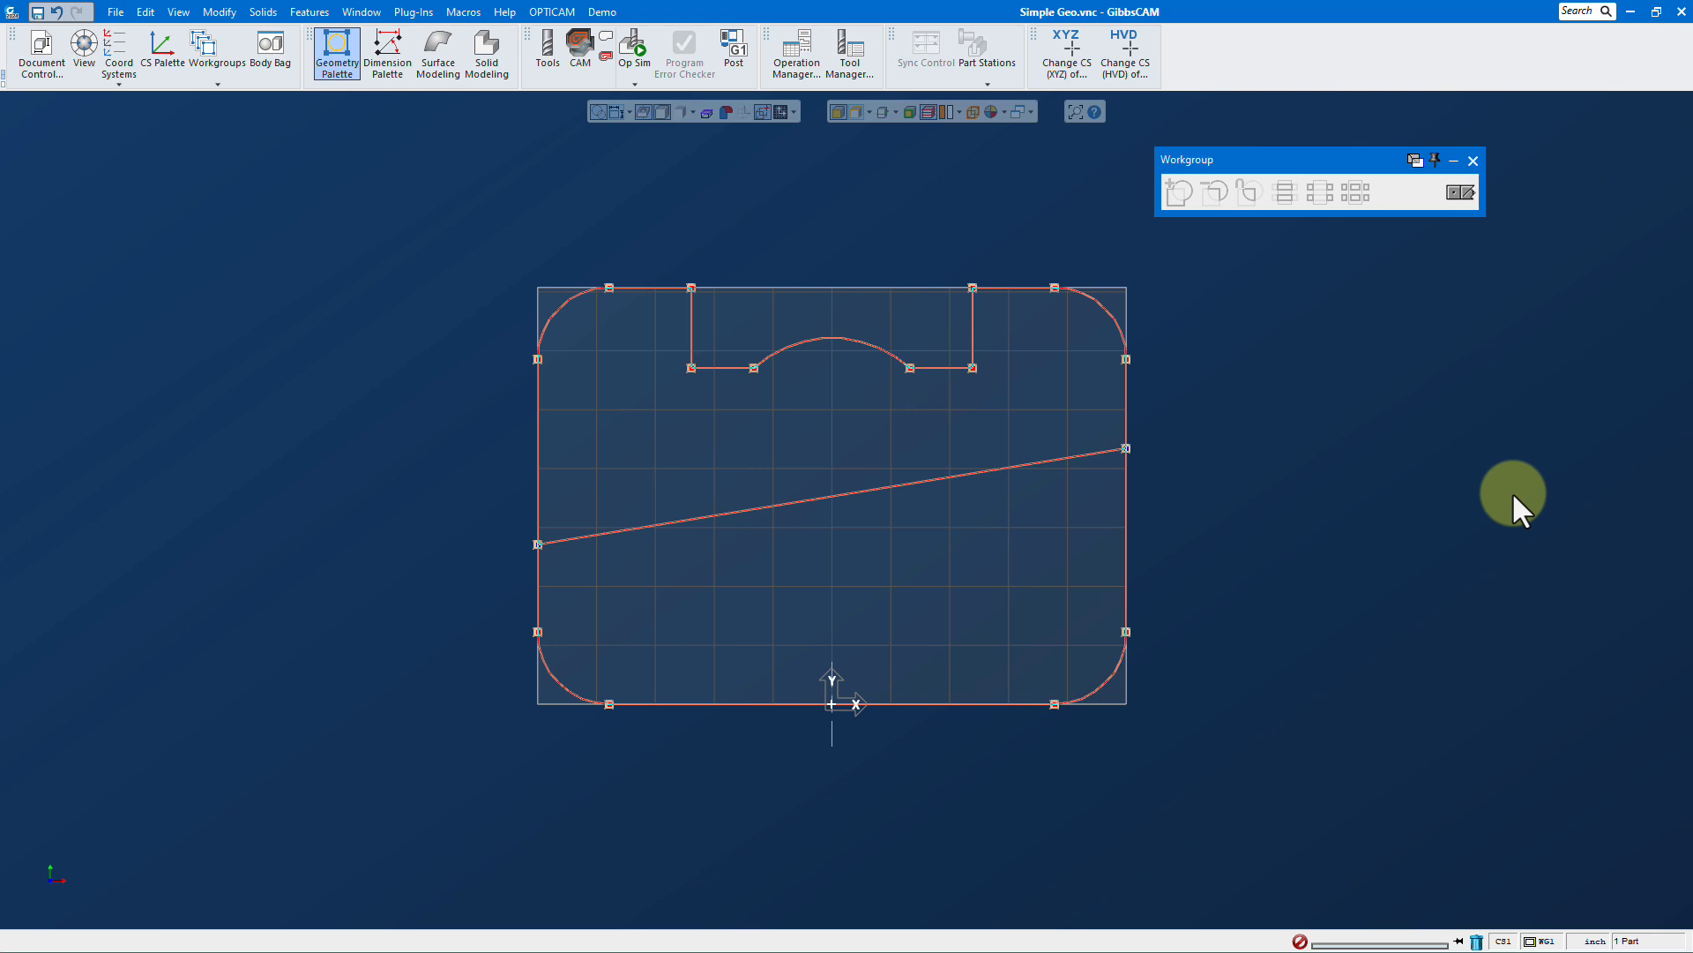
key(ctrl+z)
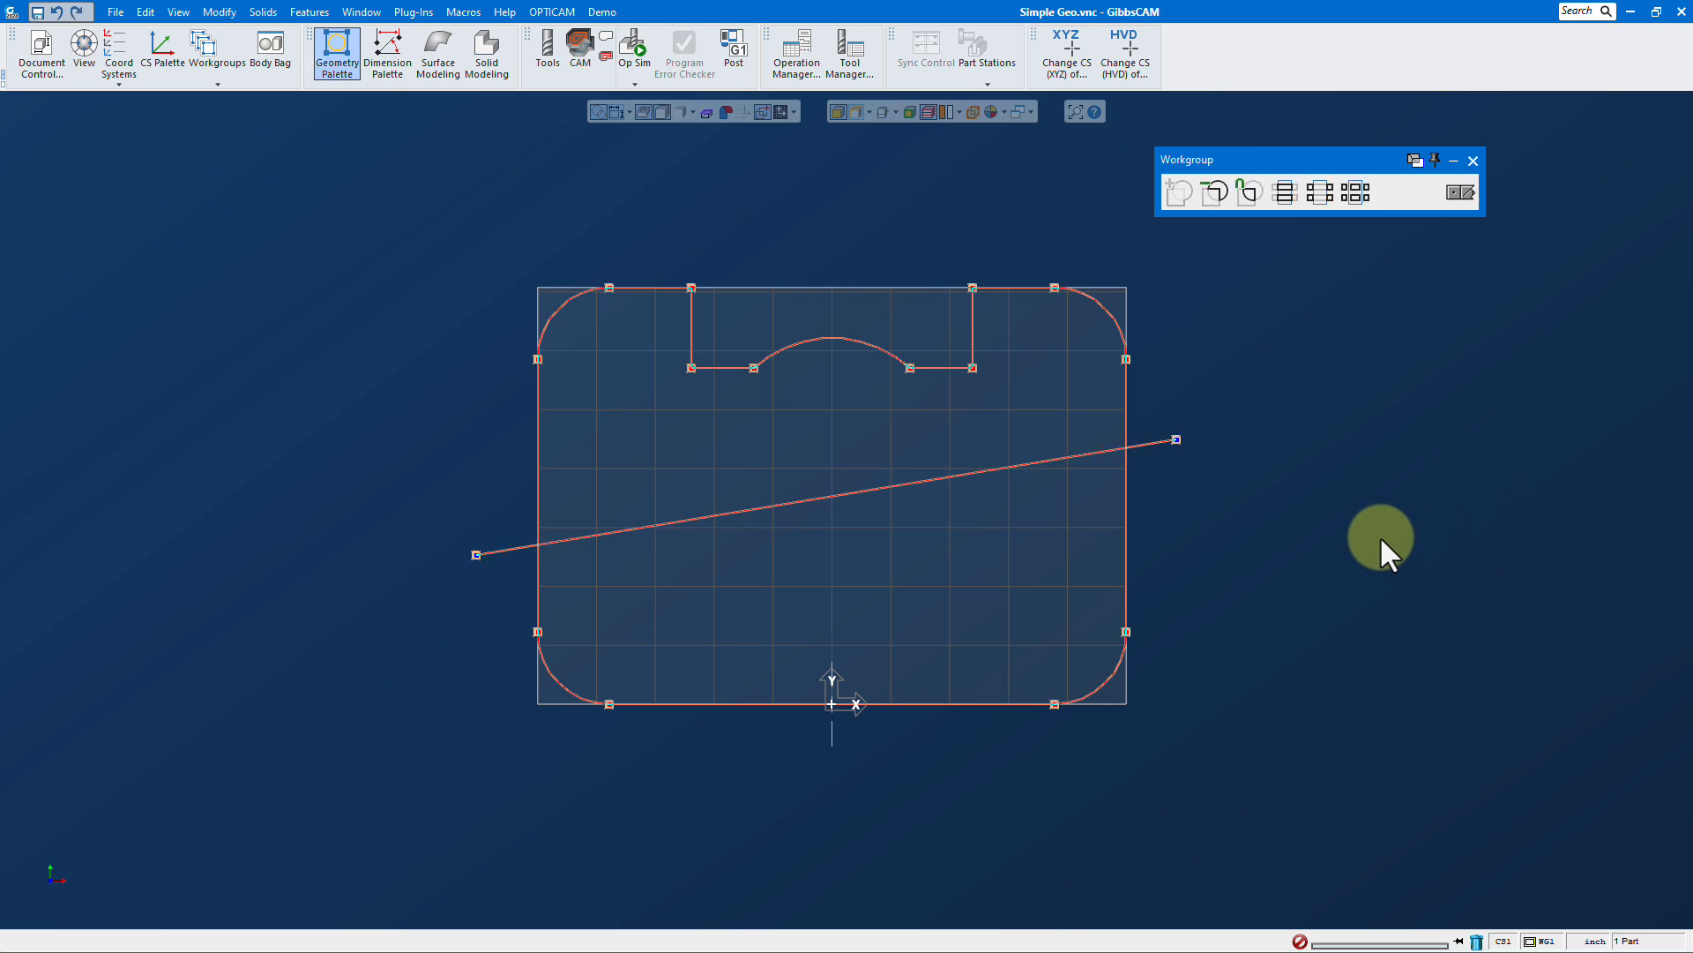
- Remove the part of the slanted line inside the outline, keeping only the two outer ends, and undo it
click(1322, 193)
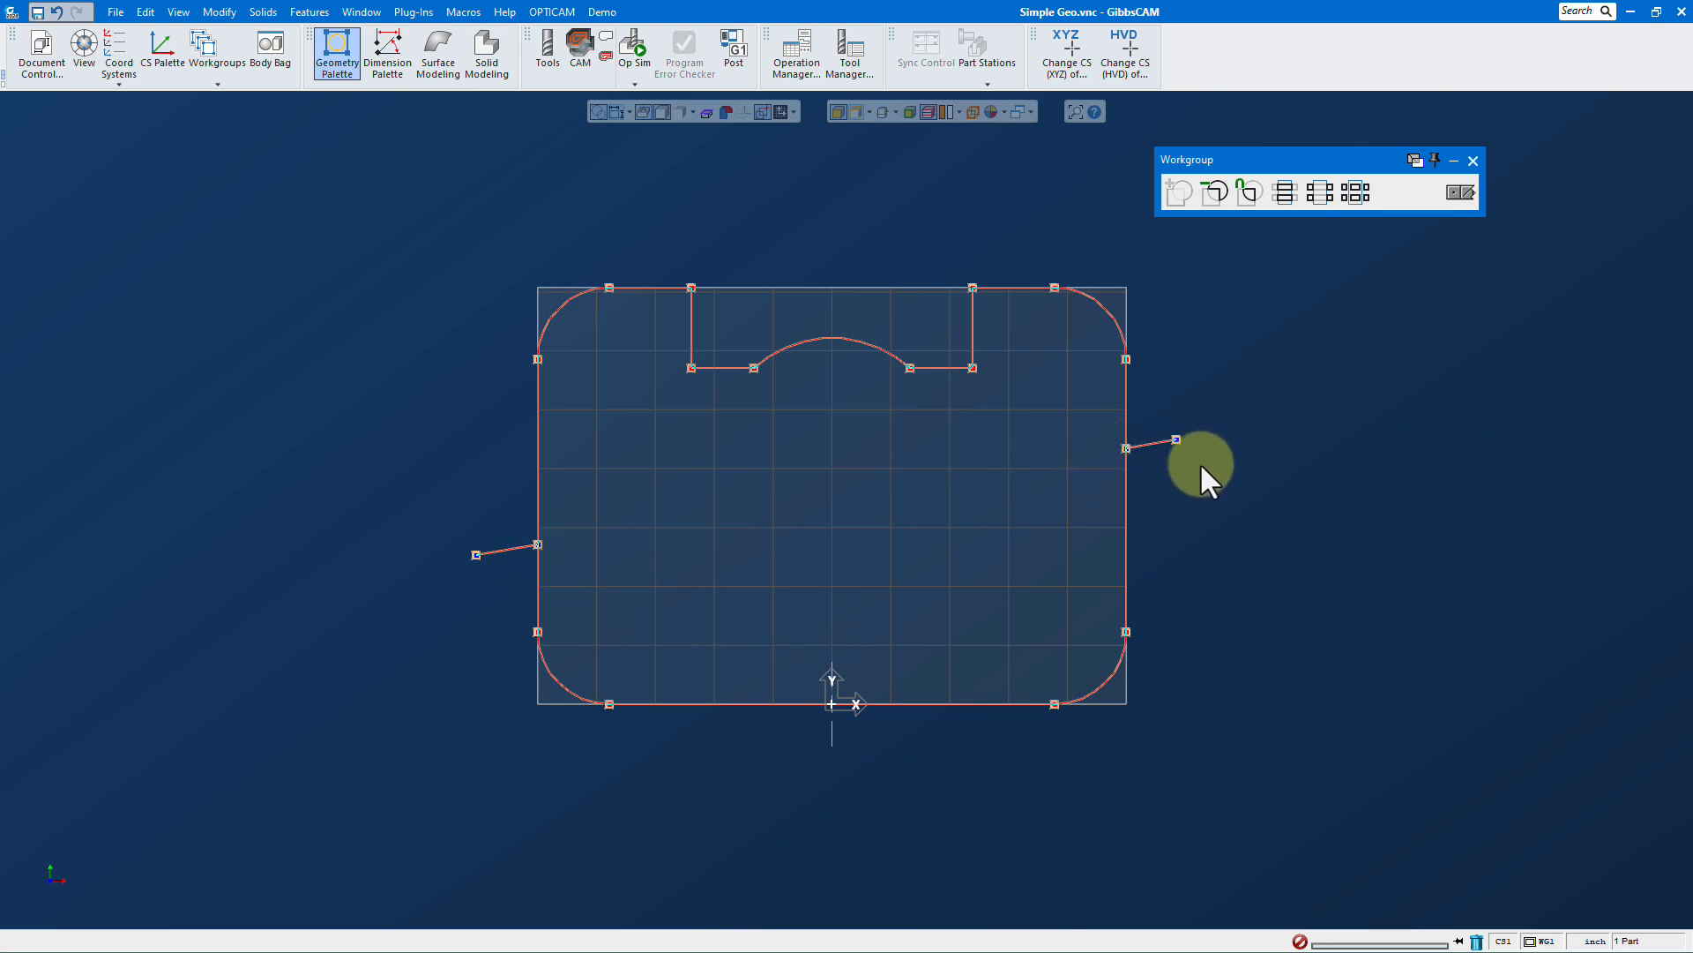
key(ctrl+z)
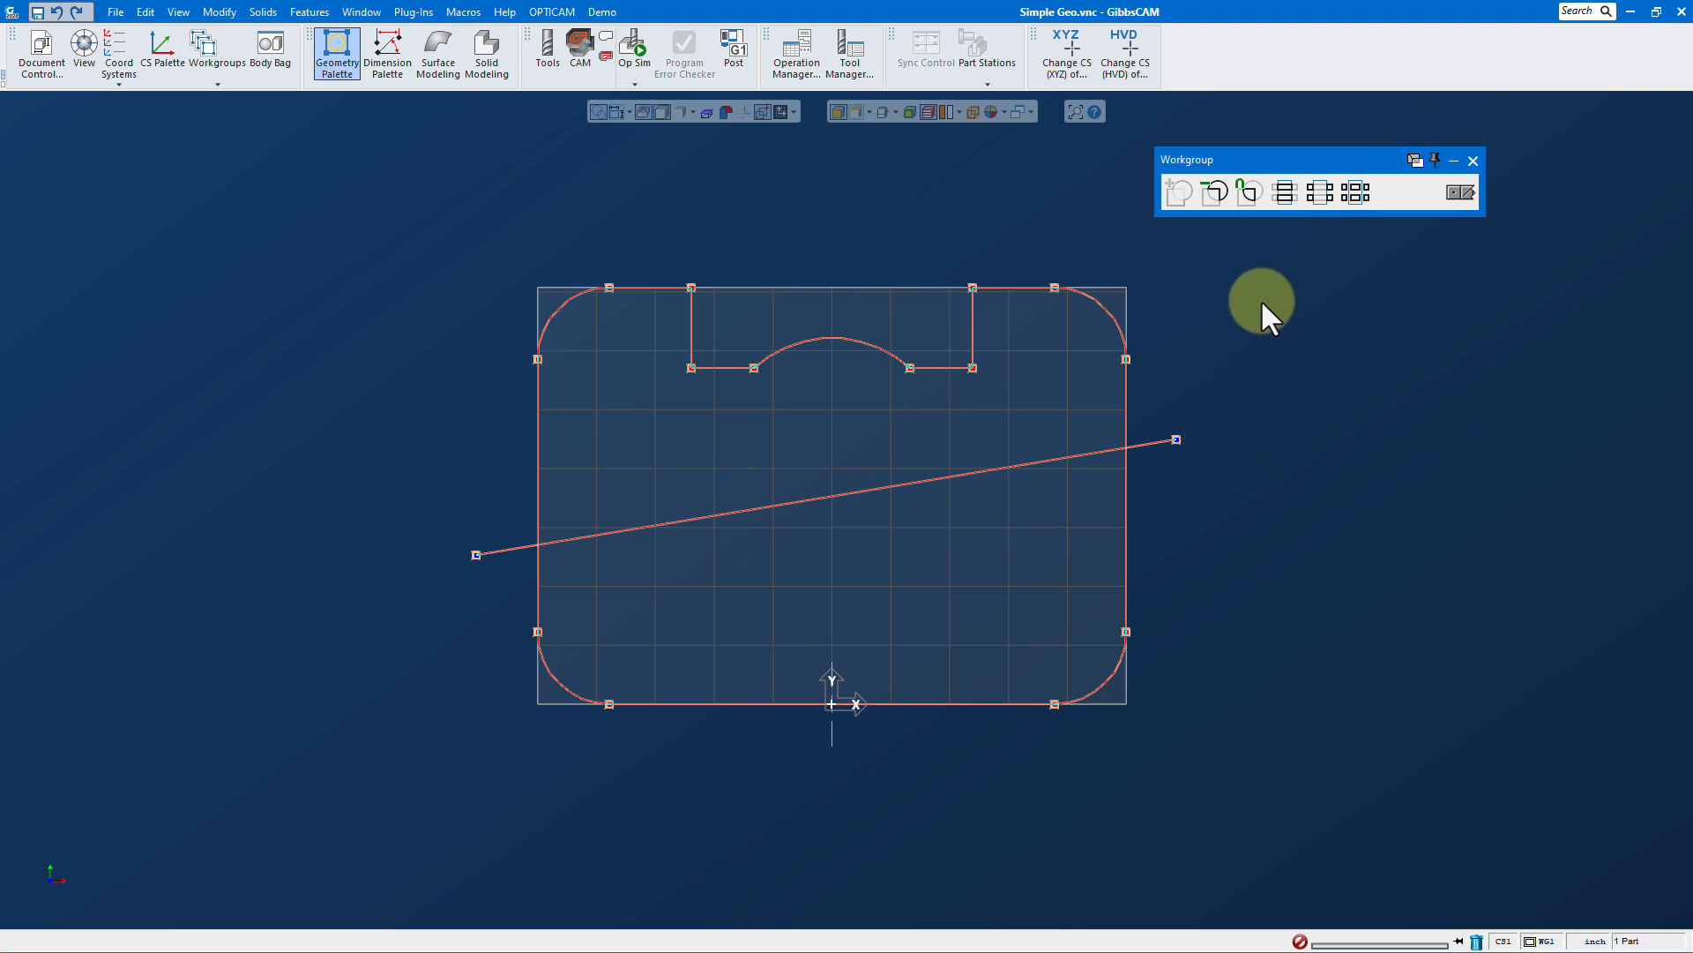
- Split the slanted line where it crosses the outline, select its middle and outer segments separately, and undo the split
click(1362, 196)
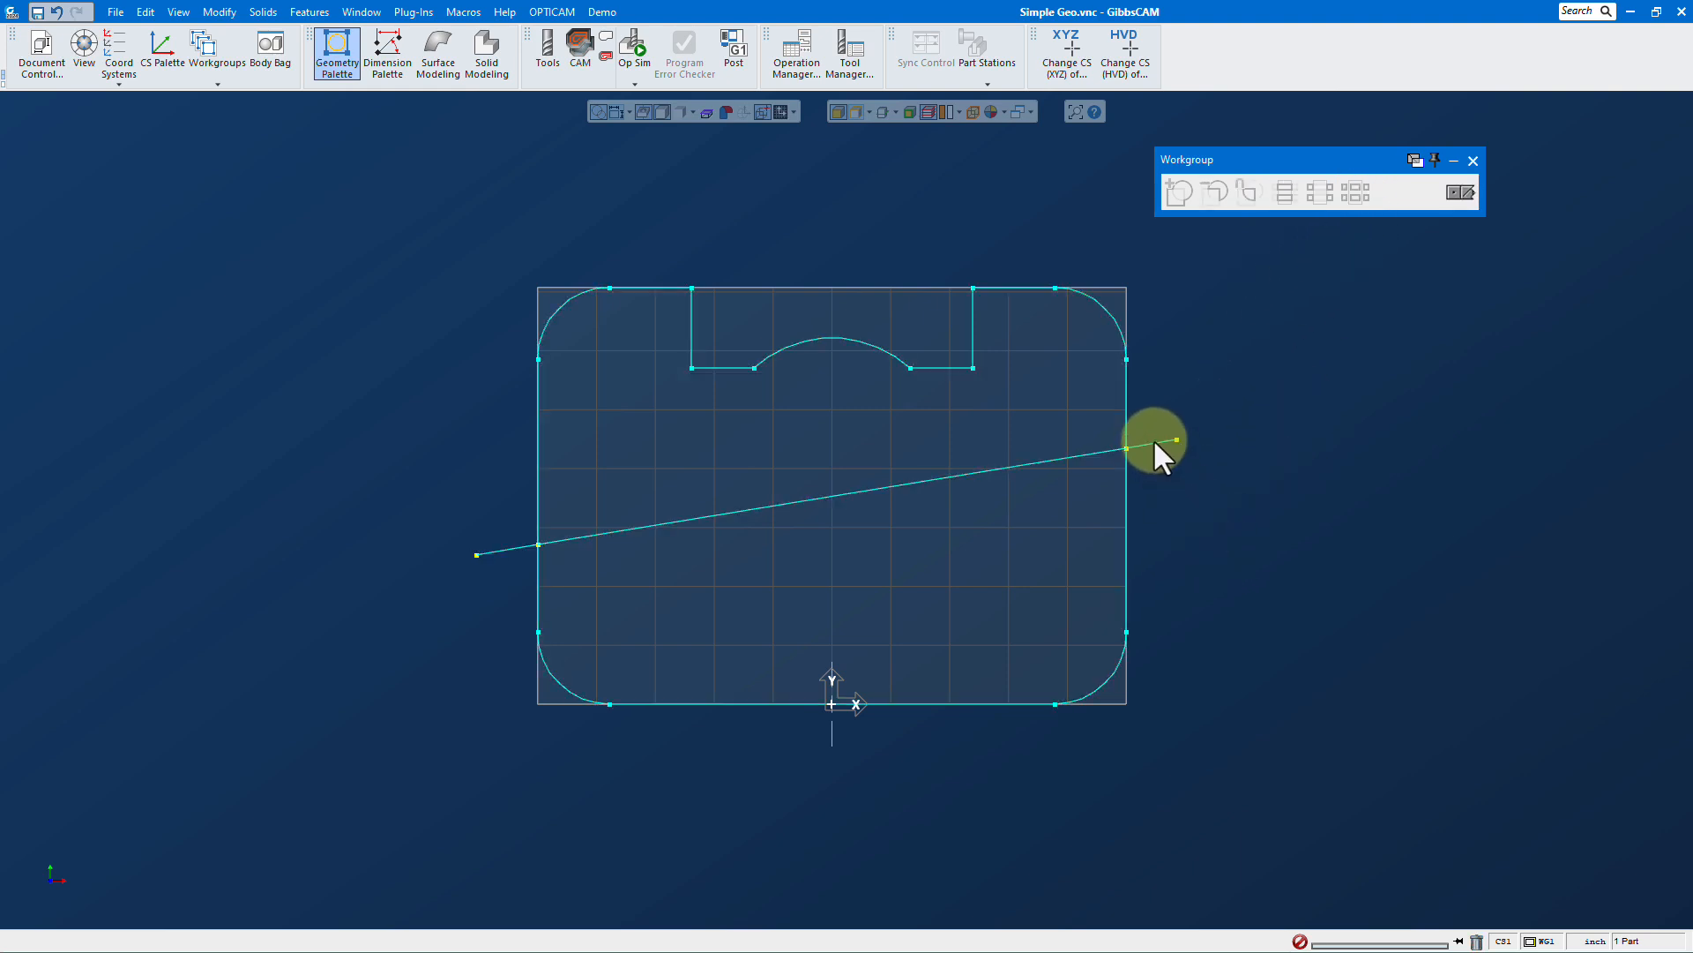
click(995, 469)
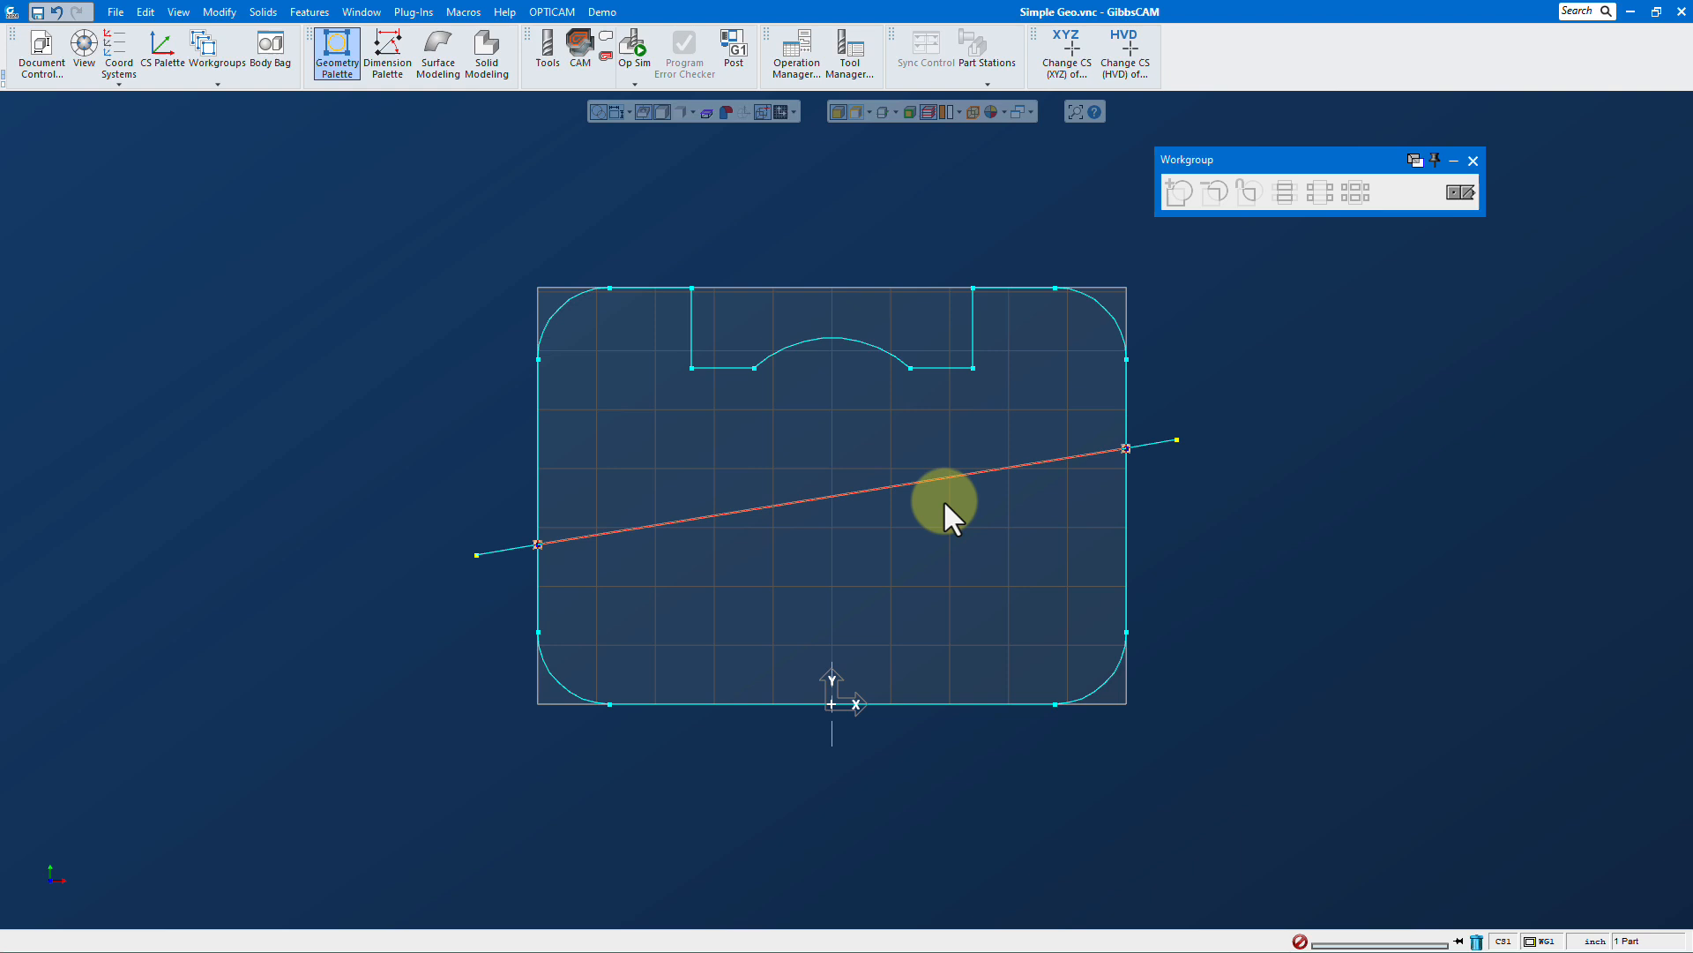
click(490, 553)
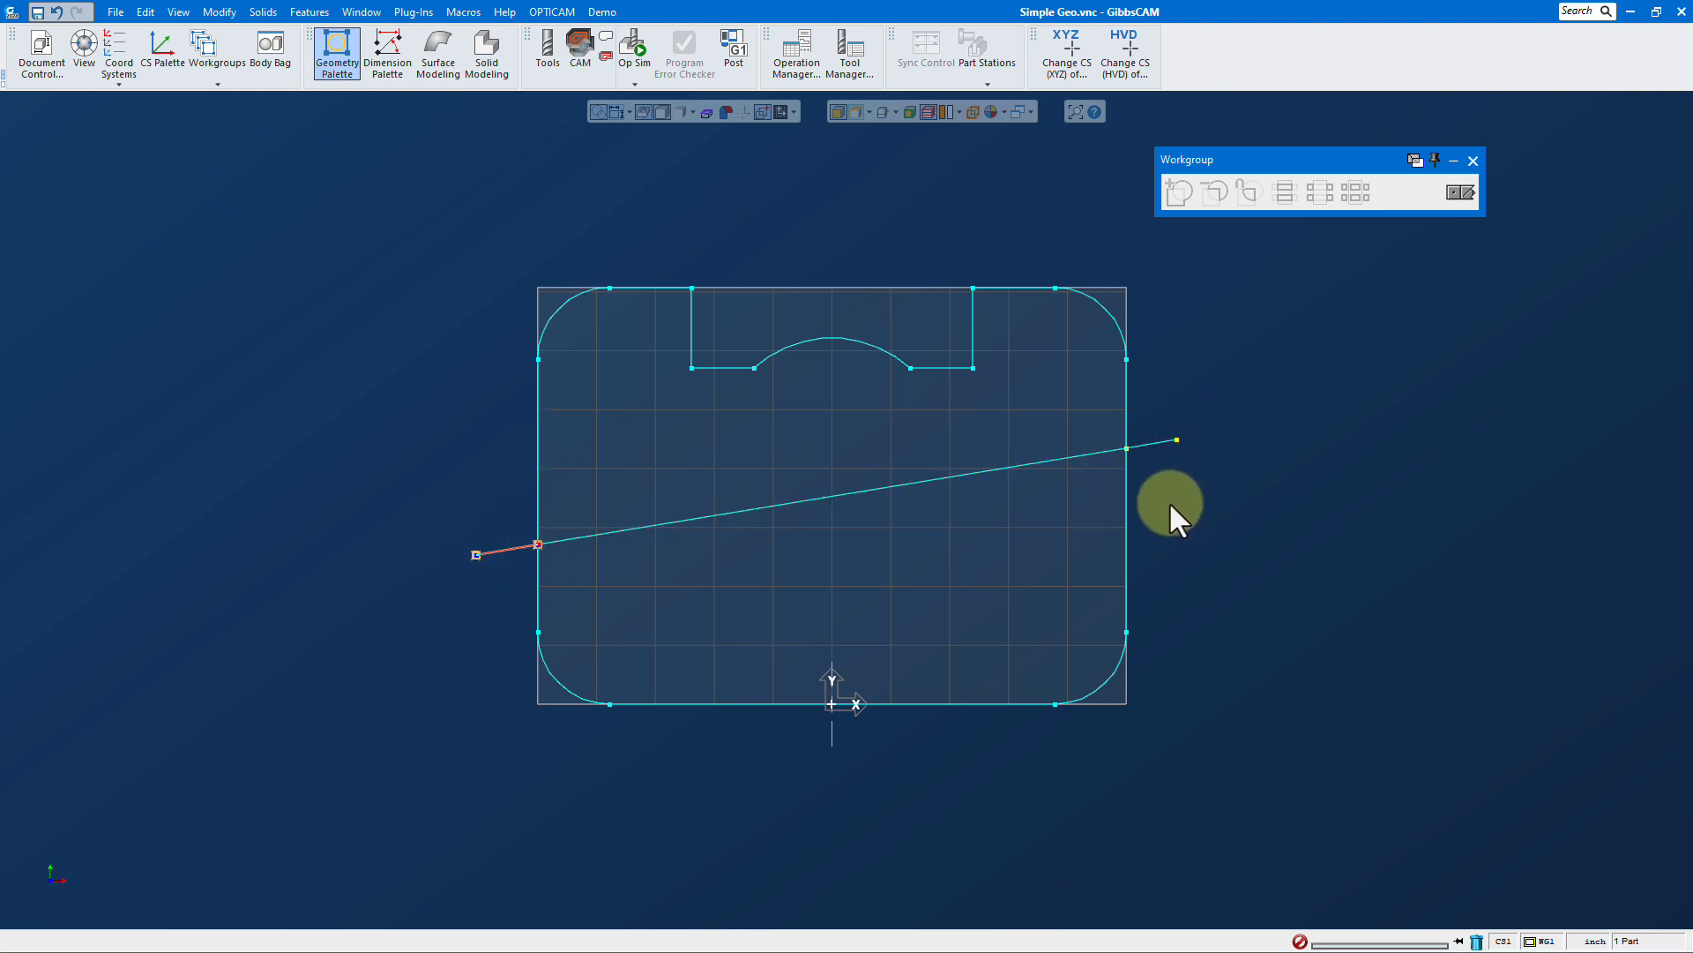
key(ctrl+z)
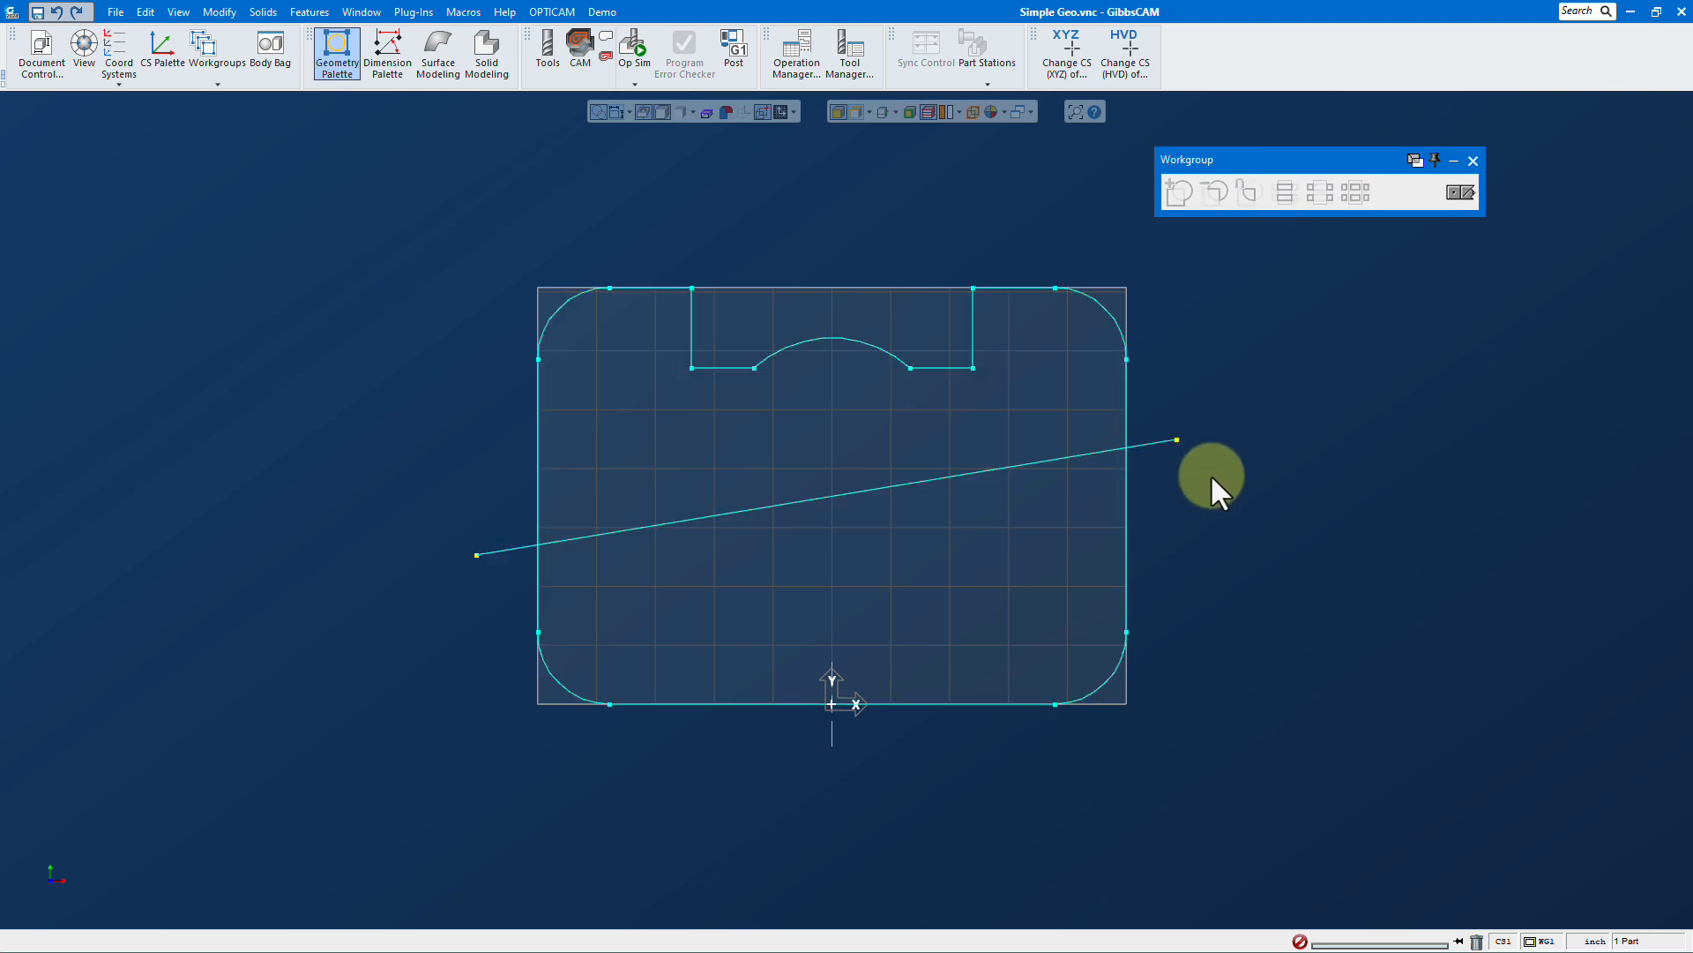
- Leave the shape-combining tools and delete the slanted line crossing the outline
click(1456, 201)
click(1455, 201)
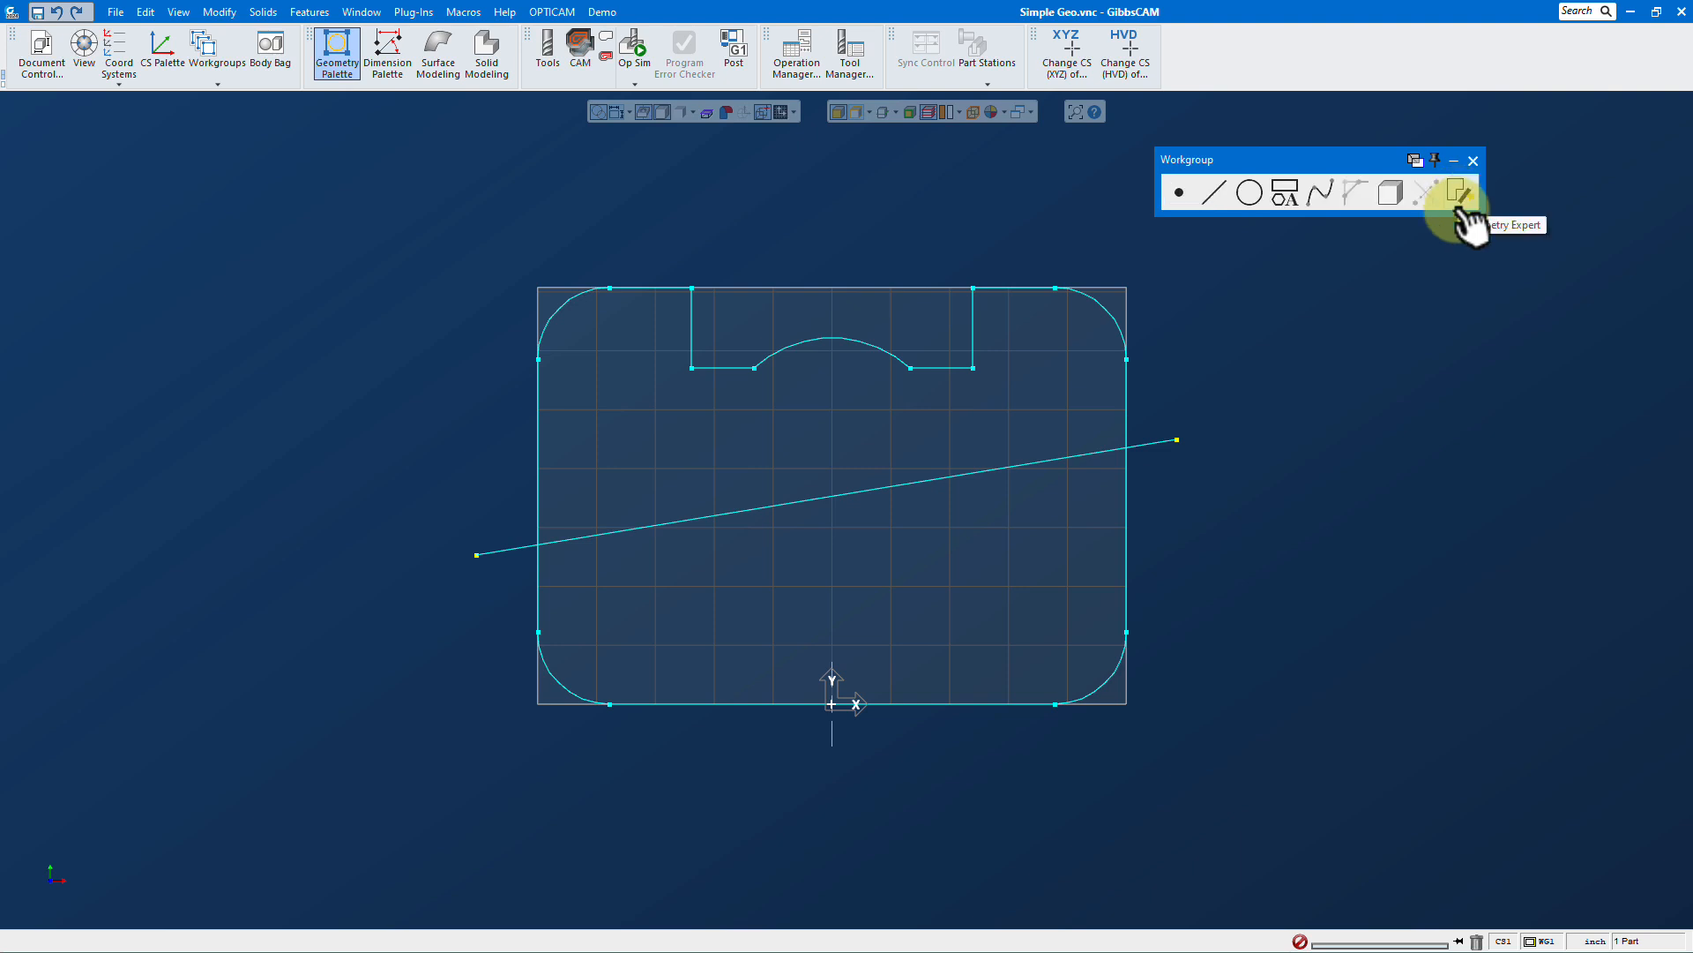
click(1160, 441)
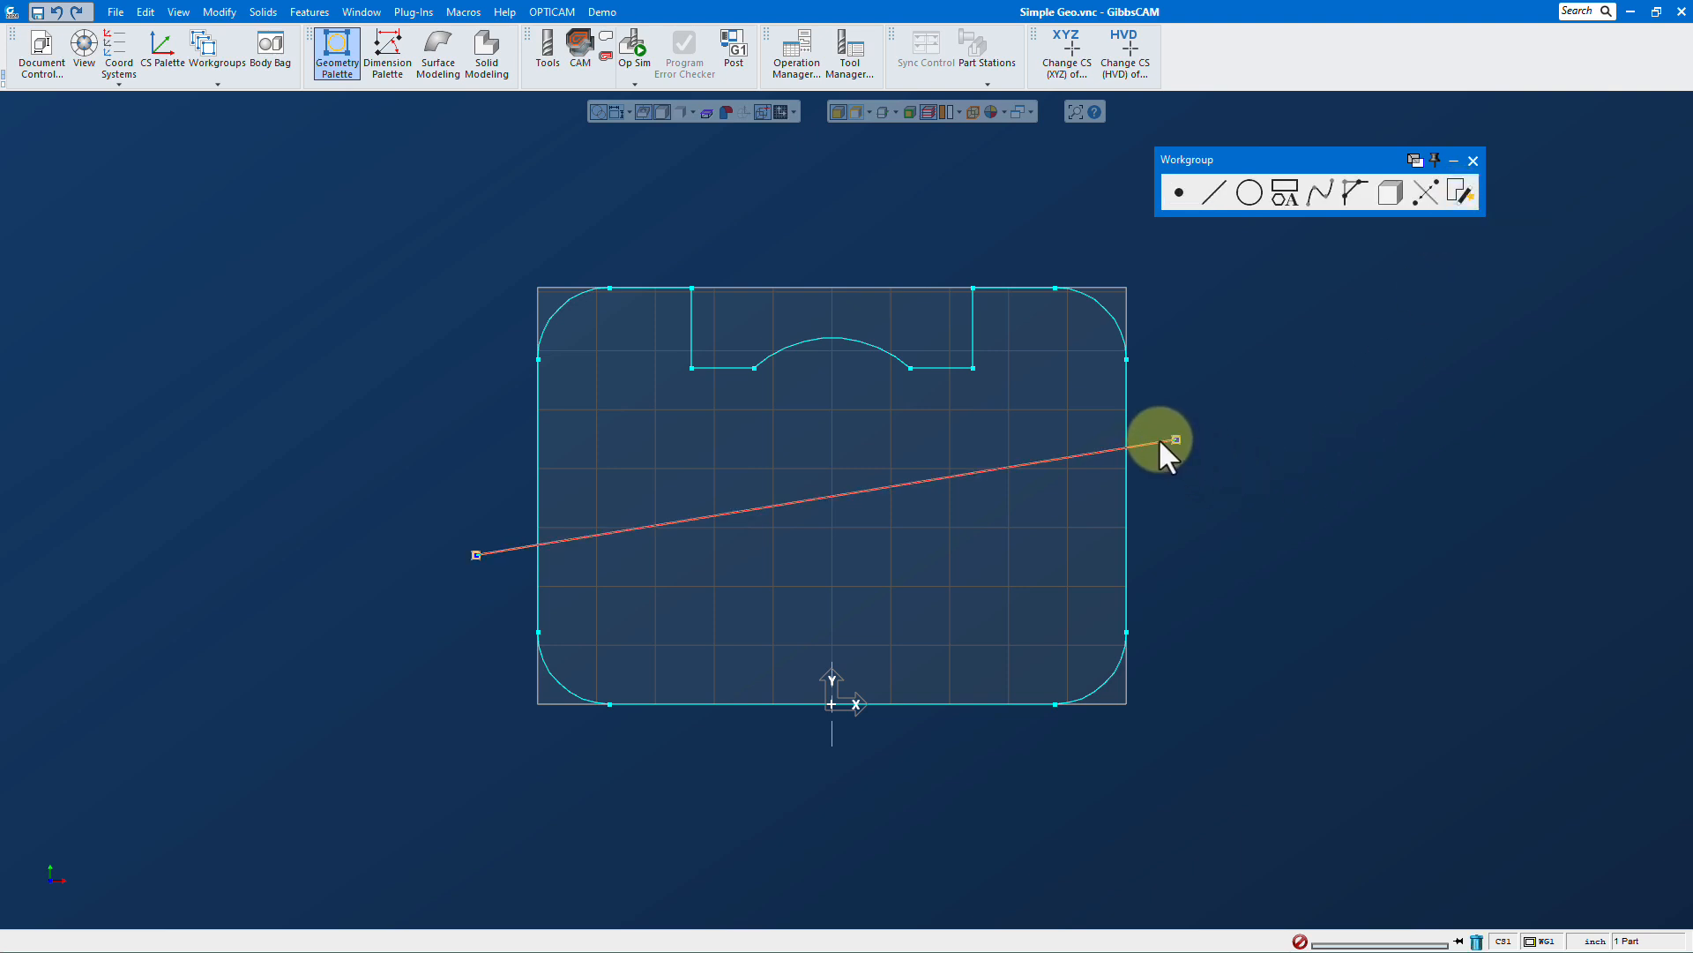
key(Delete)
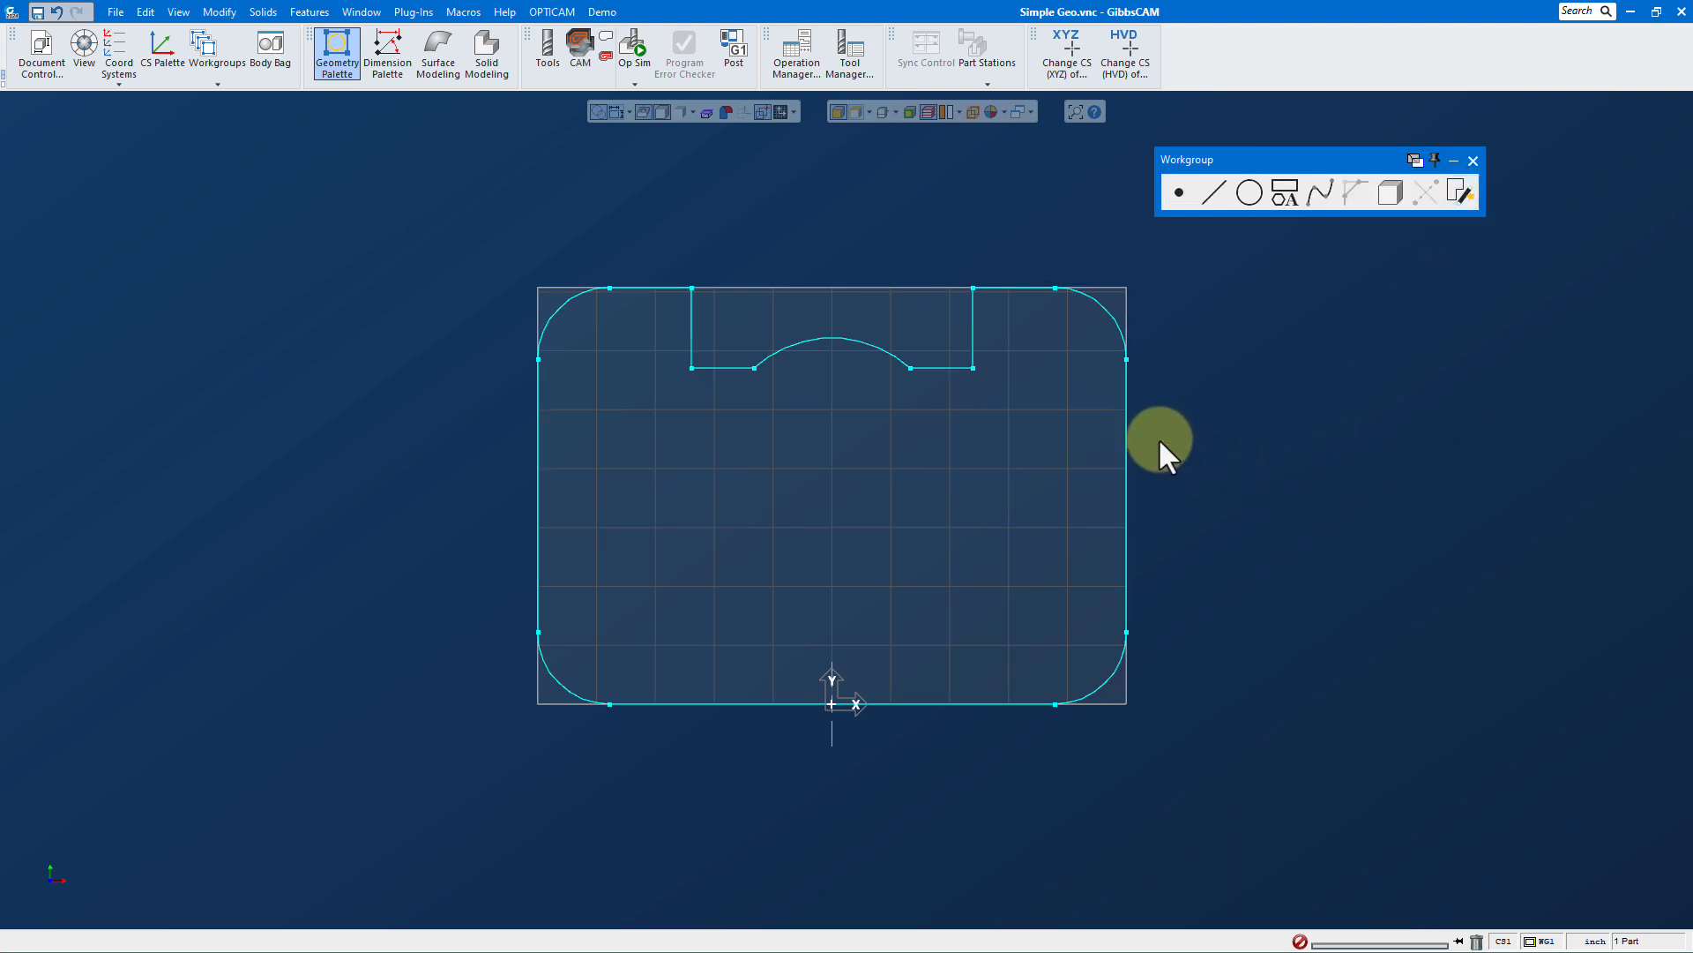